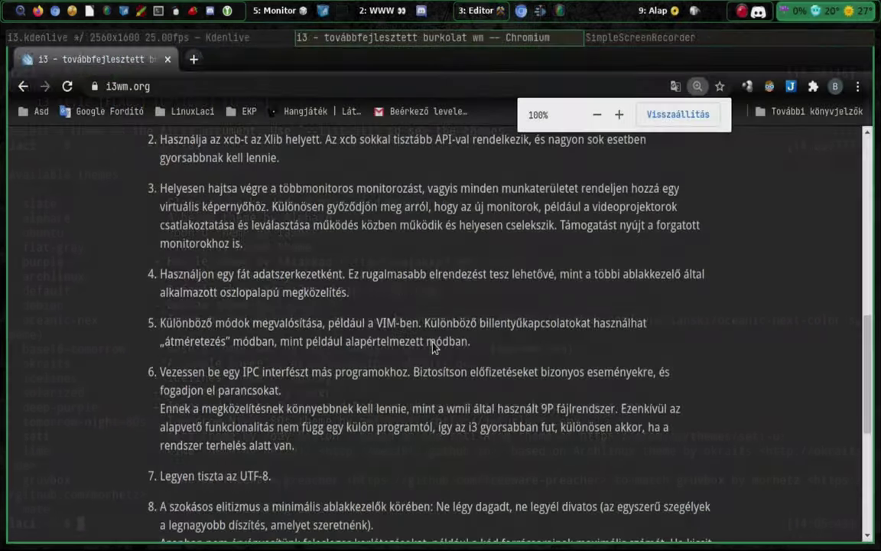
Skim the i3 homepage's project goals and open the User's Guide from the site's documentation page.
scroll(432, 347, "down", 10)
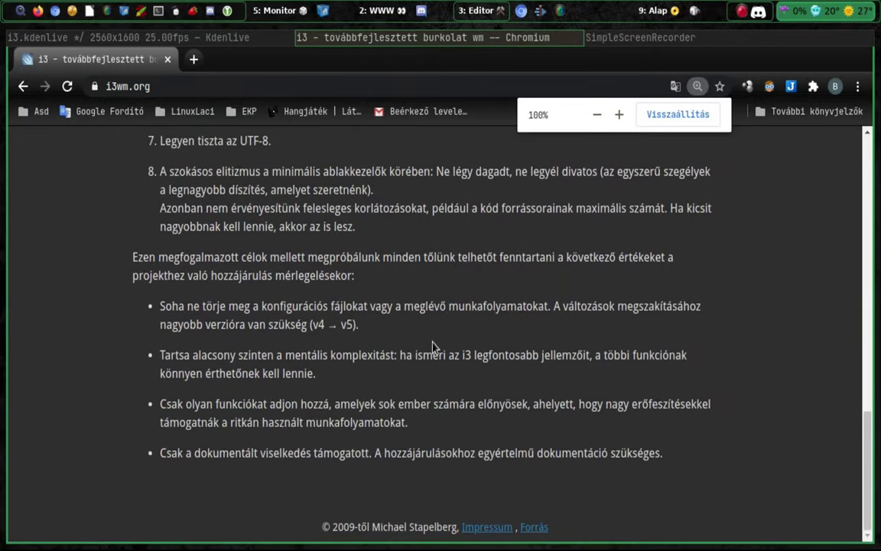
scroll(432, 347, "up", 7)
scroll(432, 346, "up", 10)
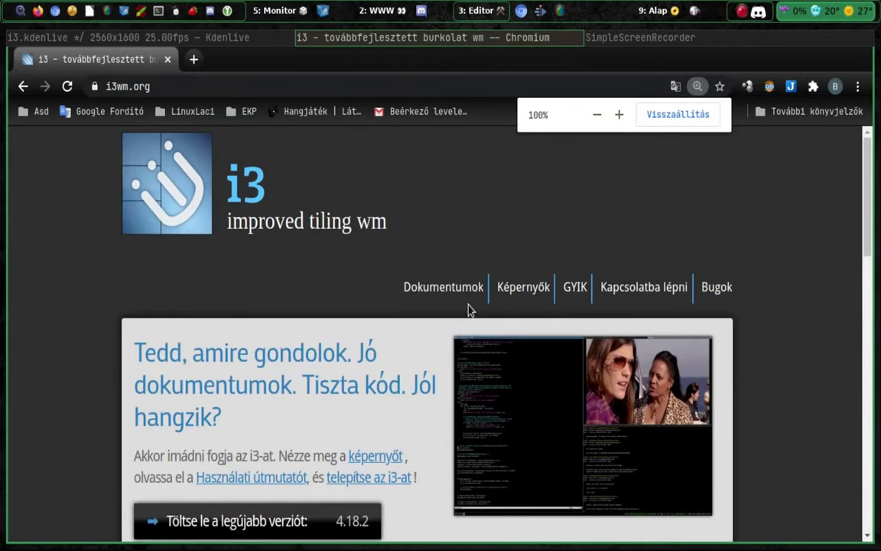
left_click(452, 294)
scroll(350, 315, "down", 2)
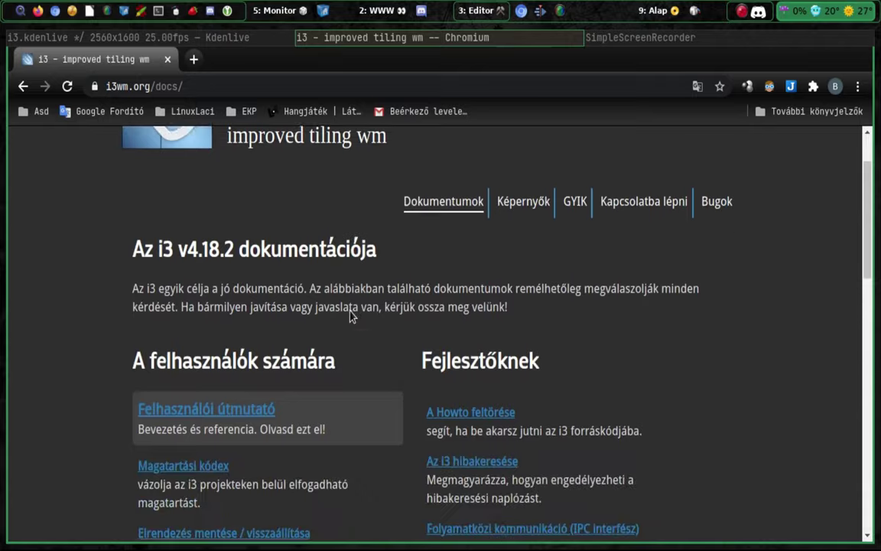
left_click(194, 337)
Look through the User's Guide contents, default keybindings, and the chapters on using i3 and its container tree.
scroll(466, 319, "down", 5)
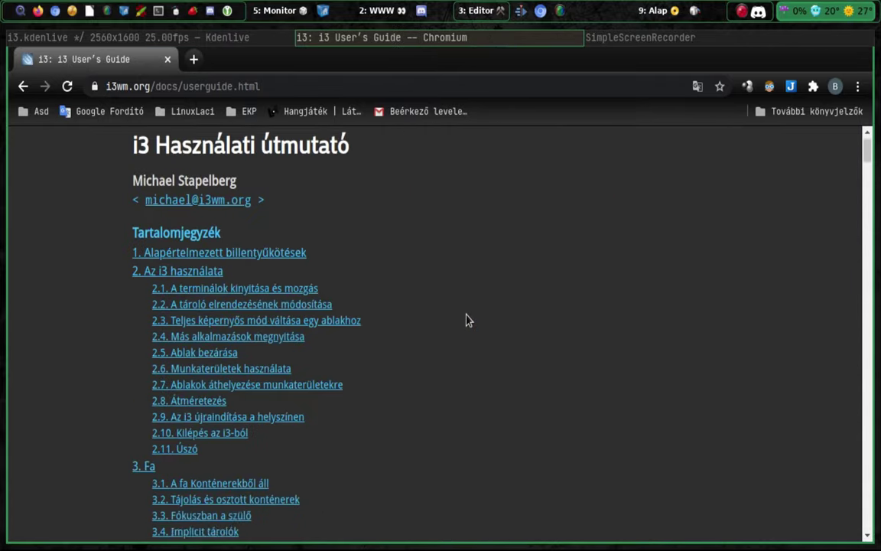
scroll(468, 320, "down", 10)
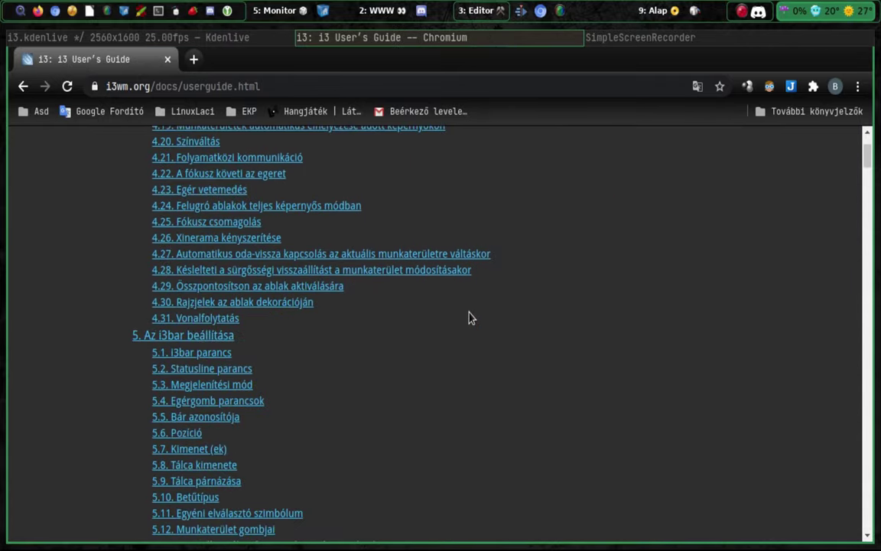
scroll(470, 318, "down", 12)
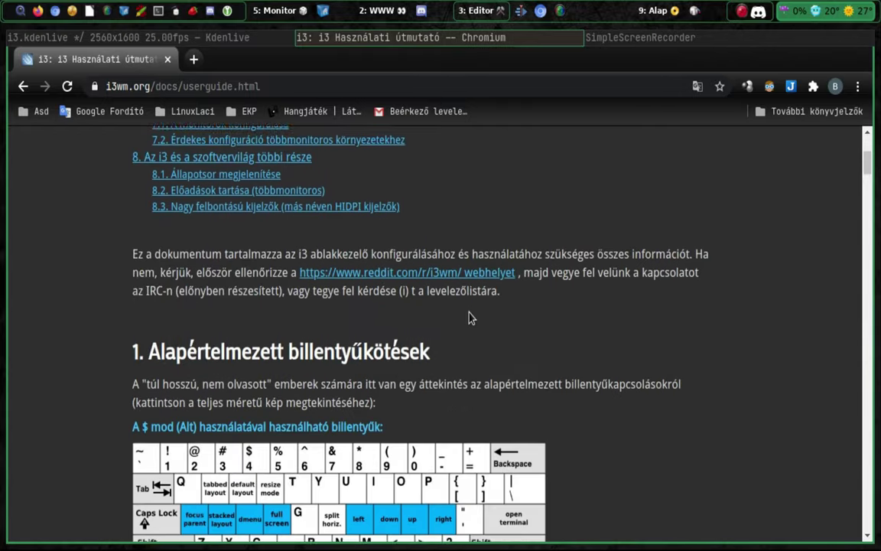
scroll(471, 317, "down", 4)
scroll(470, 315, "down", 20)
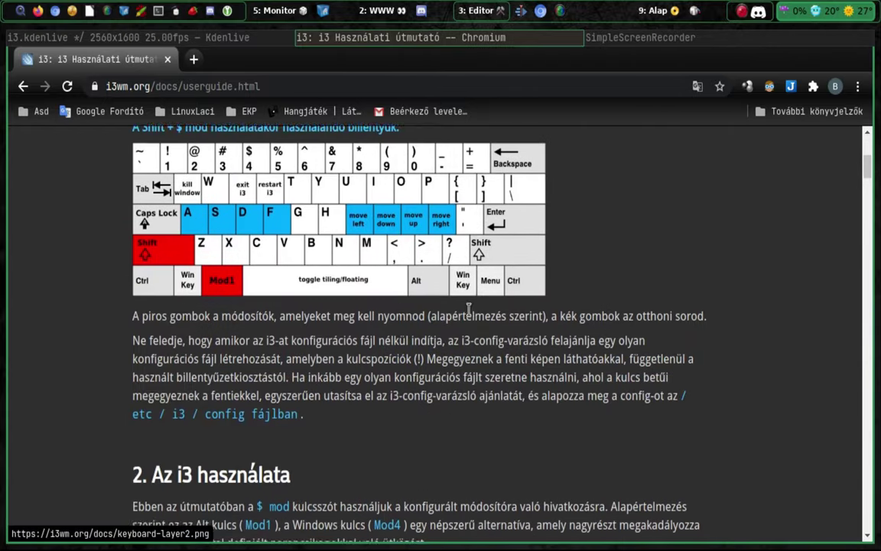
scroll(470, 316, "down", 18)
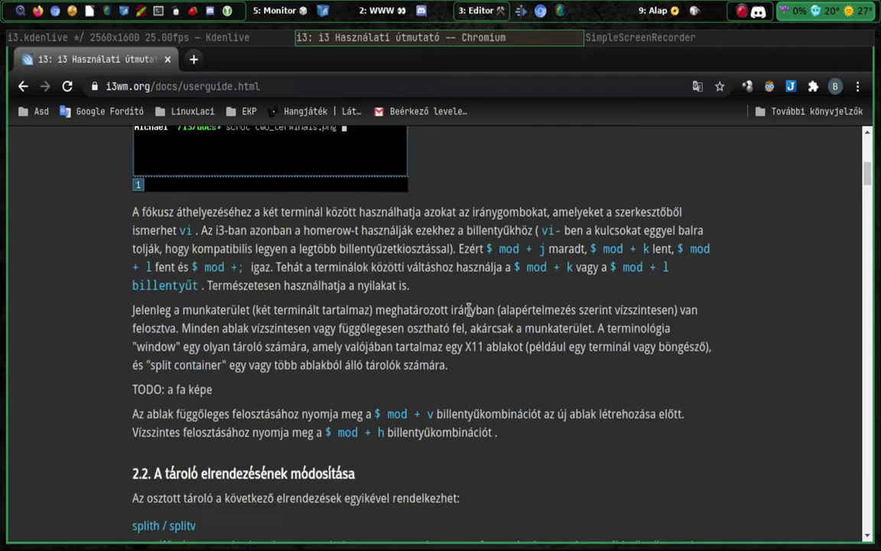
scroll(470, 315, "down", 17)
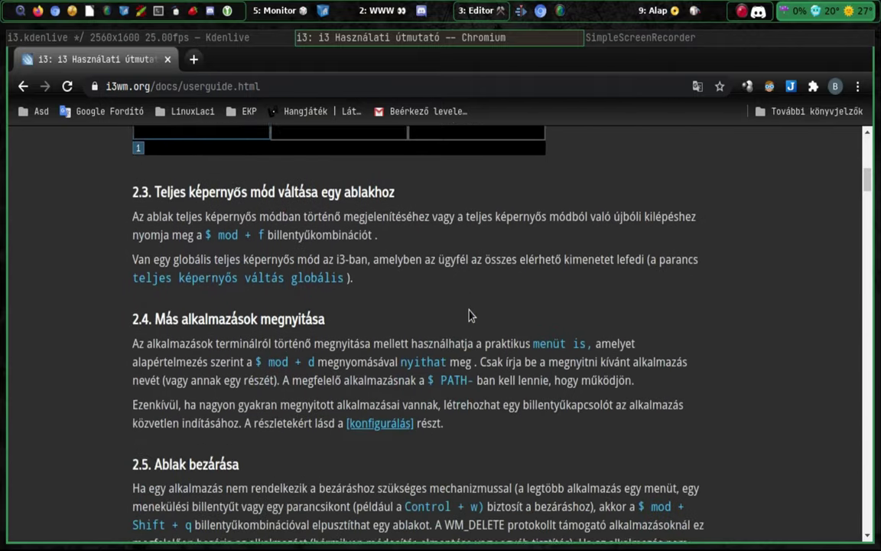
scroll(470, 316, "down", 20)
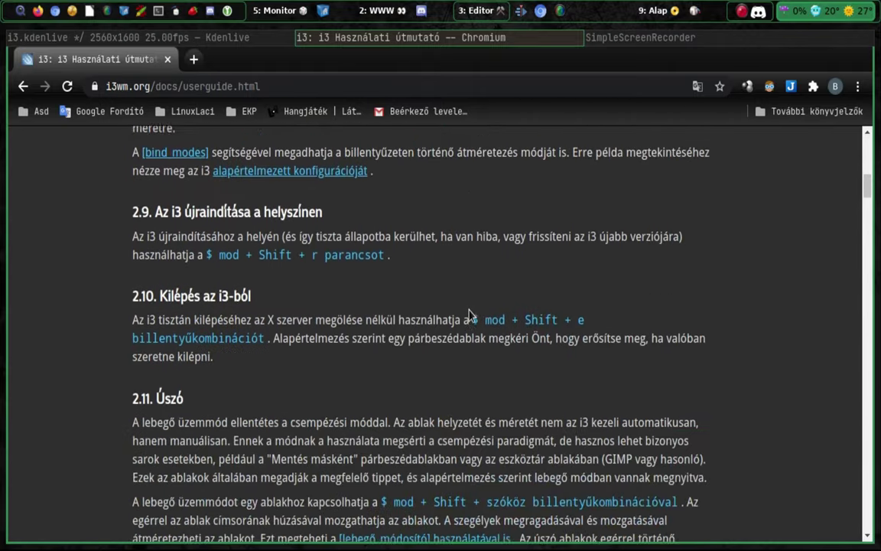
scroll(470, 315, "down", 16)
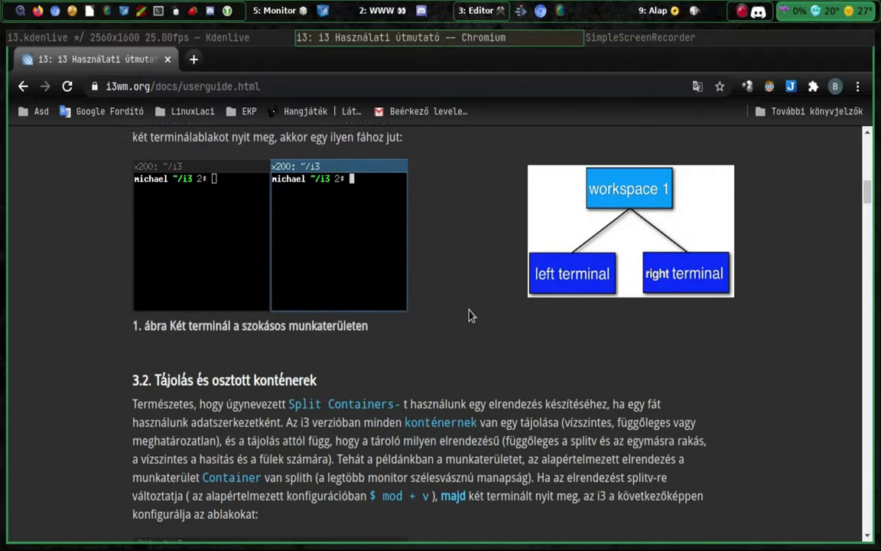
scroll(470, 316, "down", 8)
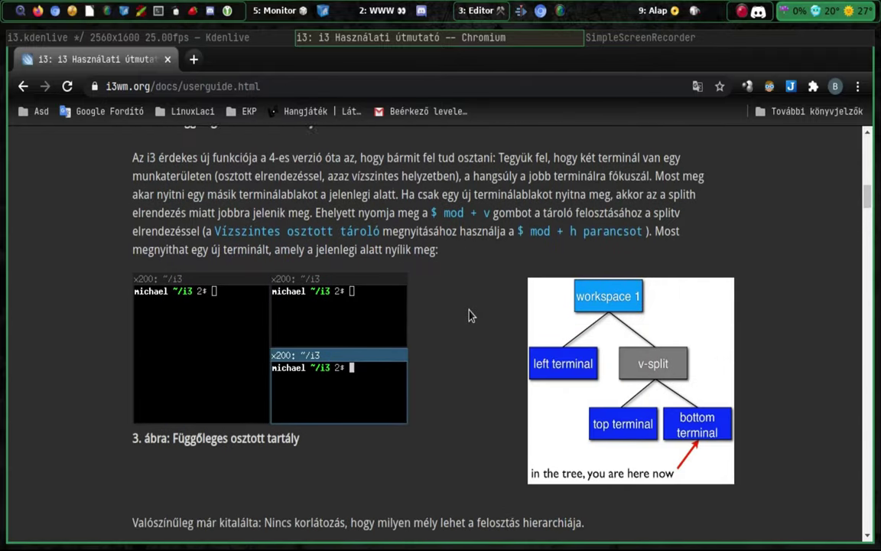
scroll(470, 316, "down", 16)
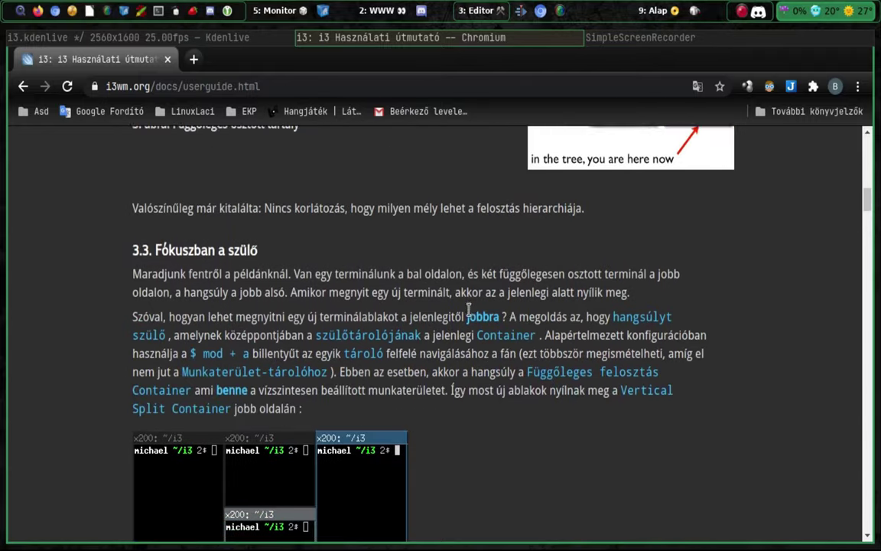
Review the guide's chapter on configuring i3, including fonts, key bindings, layouts, variables, workspace assignment and colours.
scroll(469, 309, "down", 15)
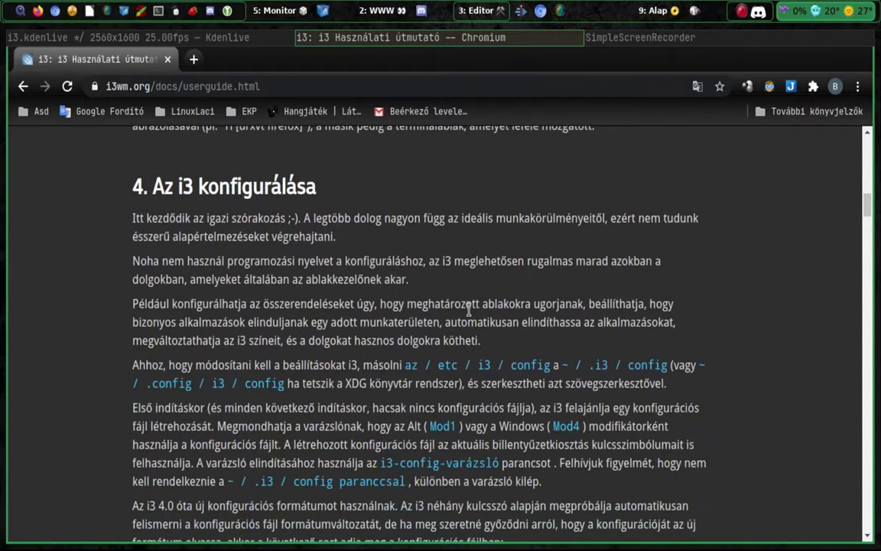
scroll(469, 313, "down", 20)
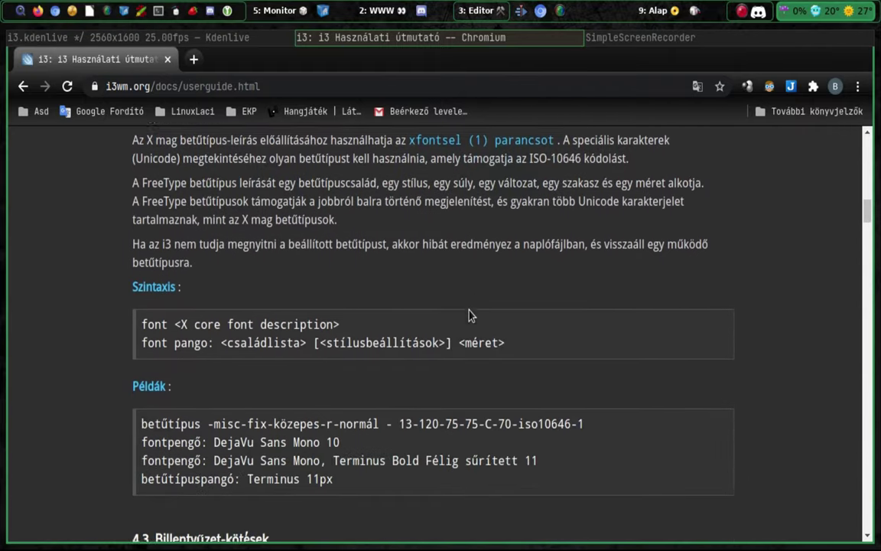
scroll(470, 315, "down", 20)
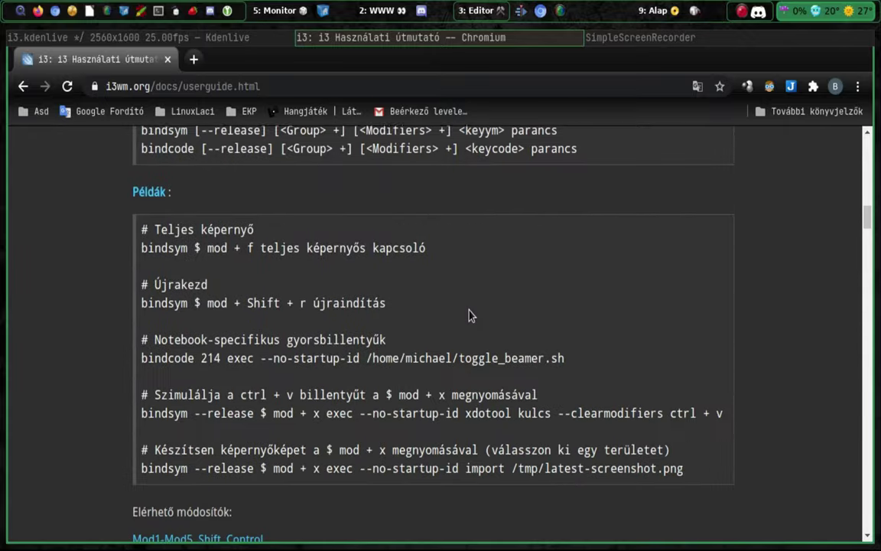
scroll(470, 316, "down", 20)
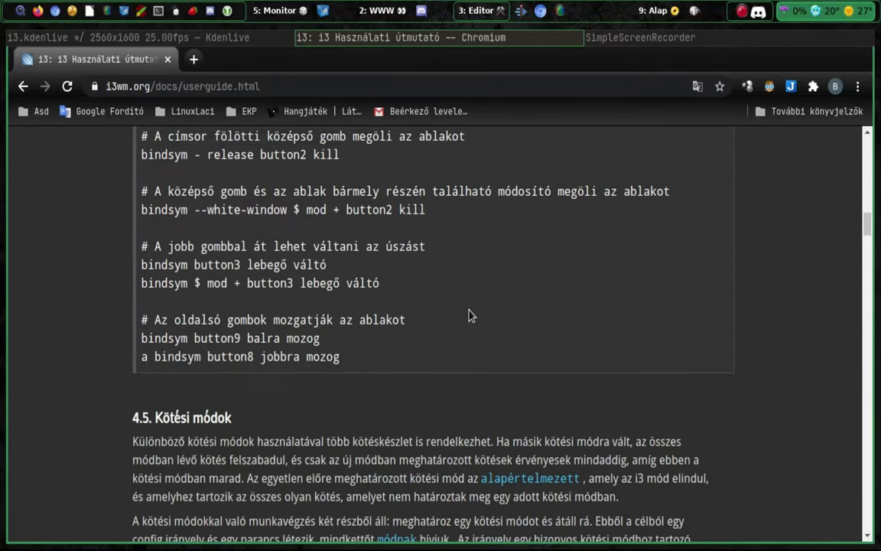
scroll(469, 315, "down", 20)
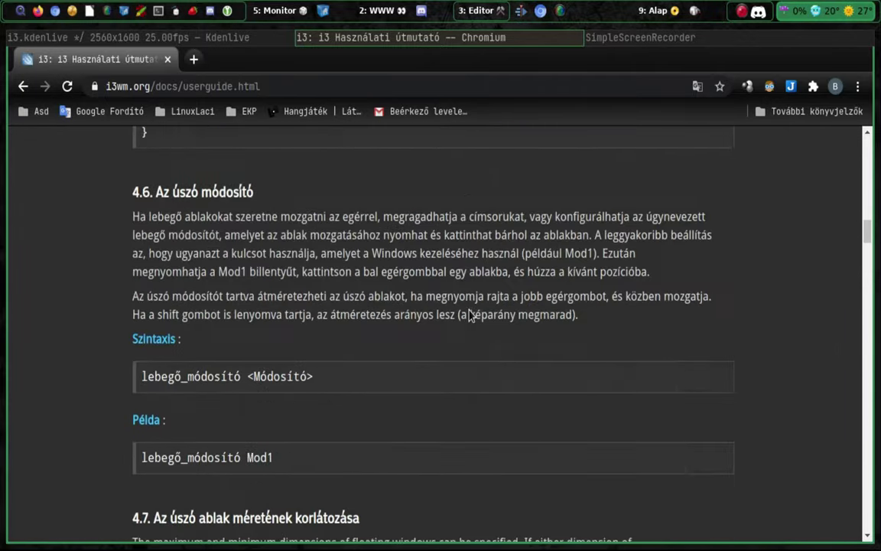
scroll(470, 315, "down", 20)
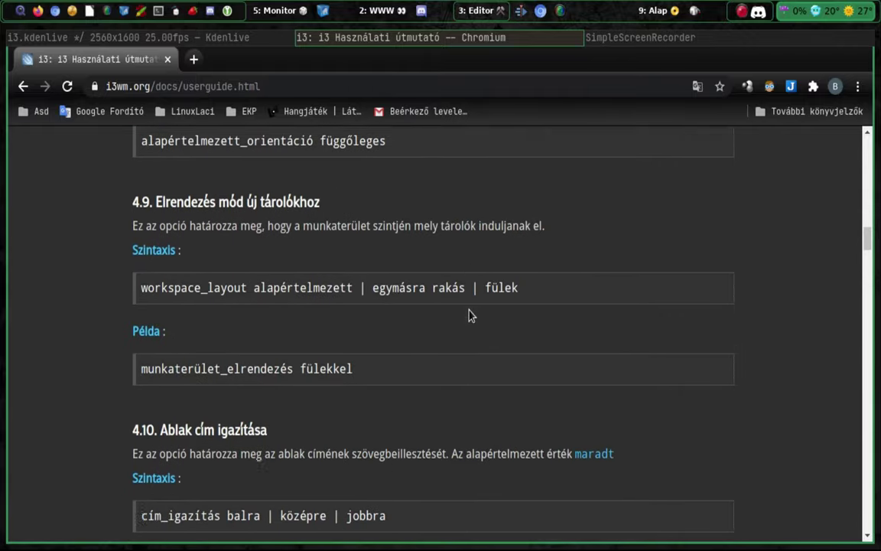
scroll(470, 315, "down", 20)
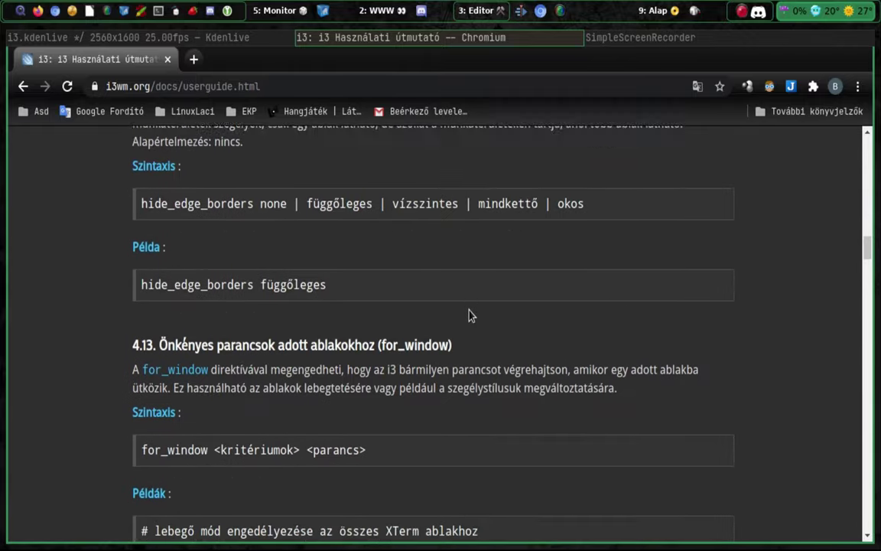
scroll(470, 312, "down", 20)
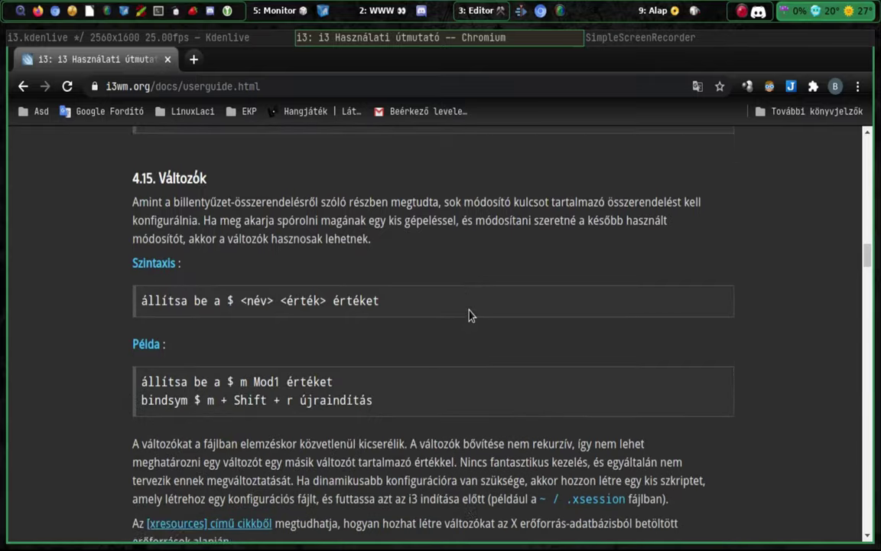
scroll(470, 315, "down", 20)
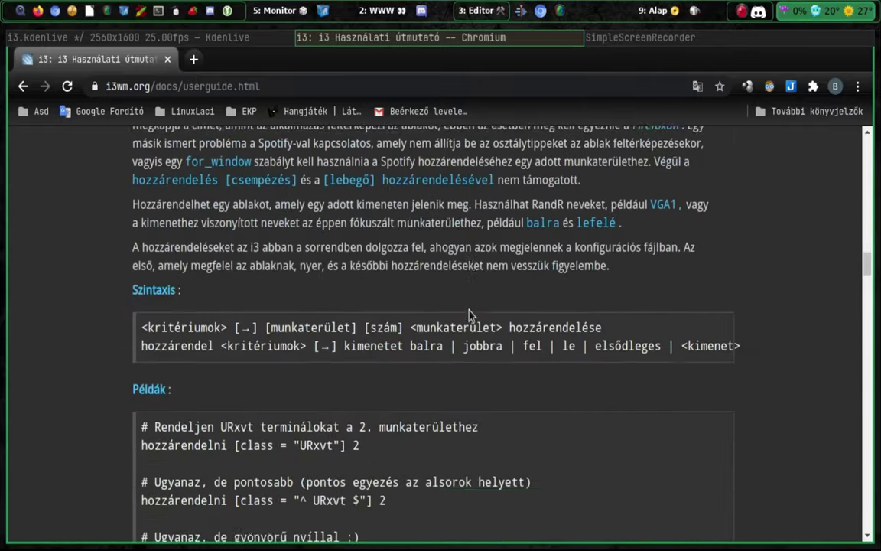
scroll(470, 309, "down", 20)
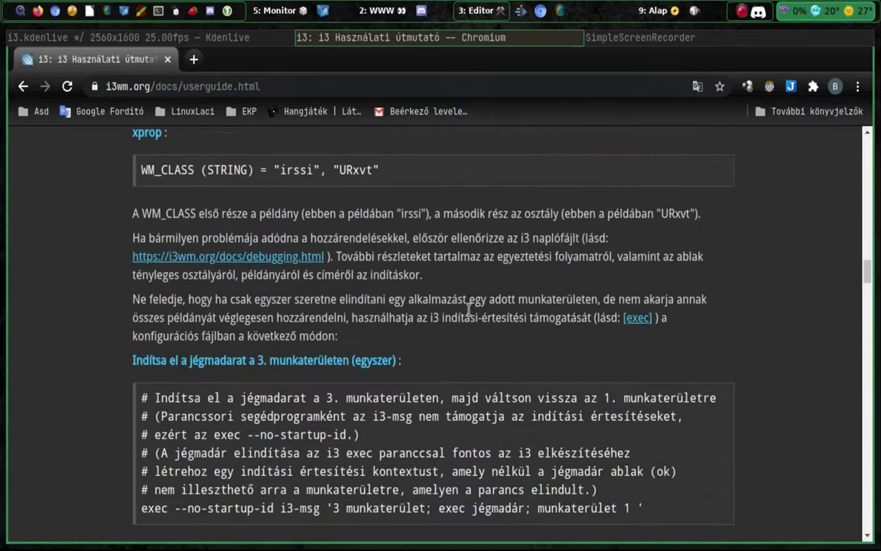
scroll(469, 310, "down", 20)
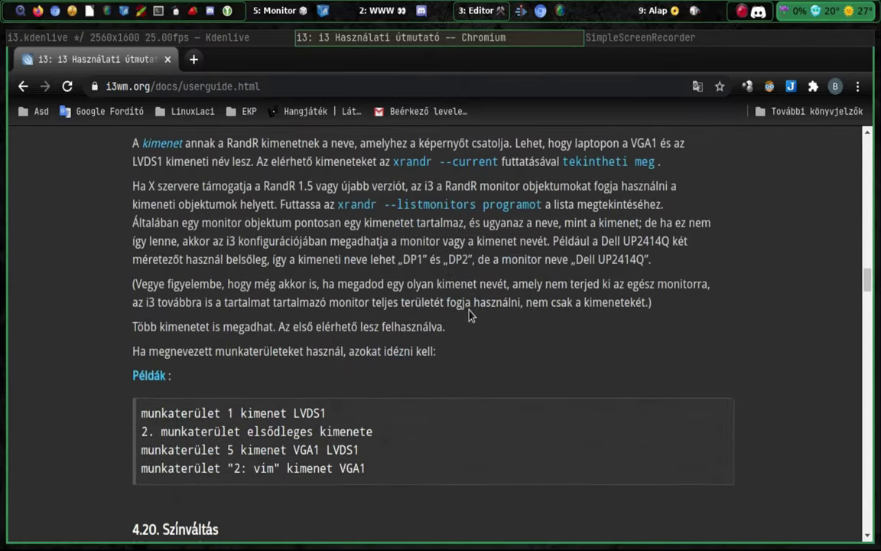
scroll(469, 314, "down", 20)
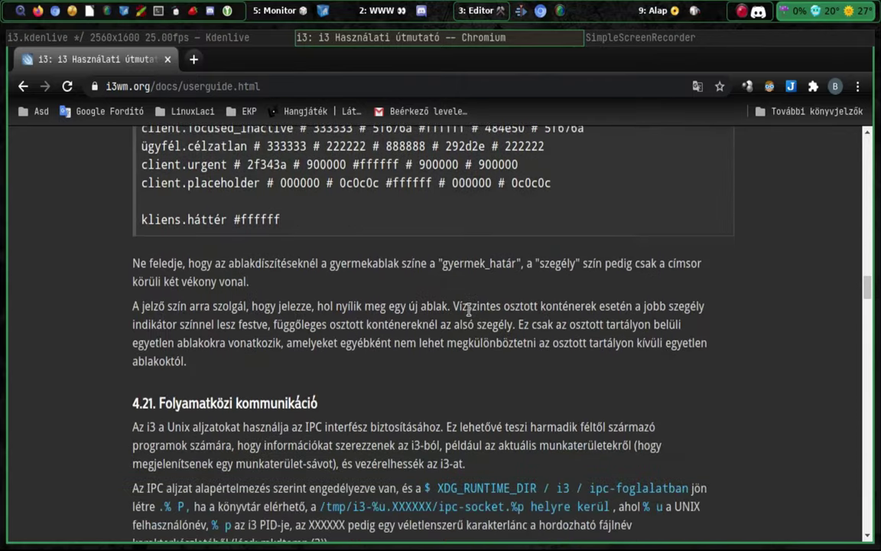
scroll(470, 314, "down", 20)
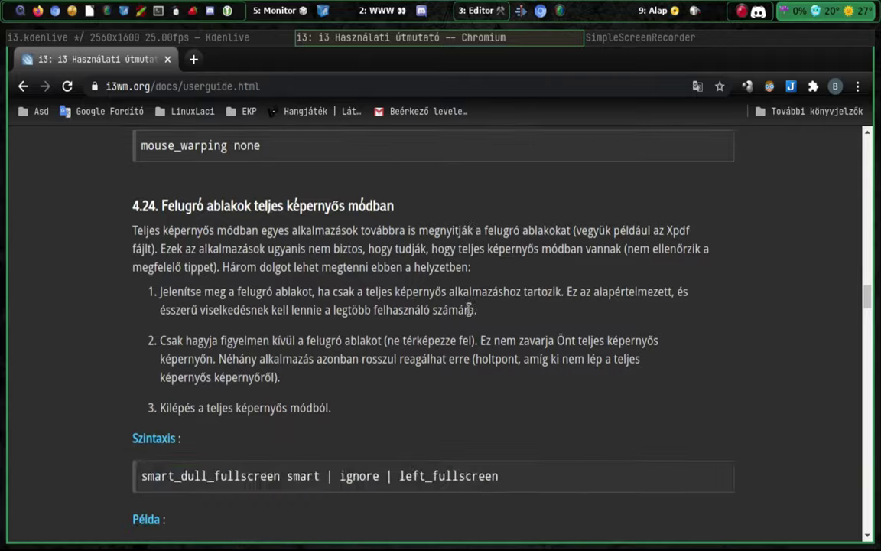
scroll(469, 309, "down", 20)
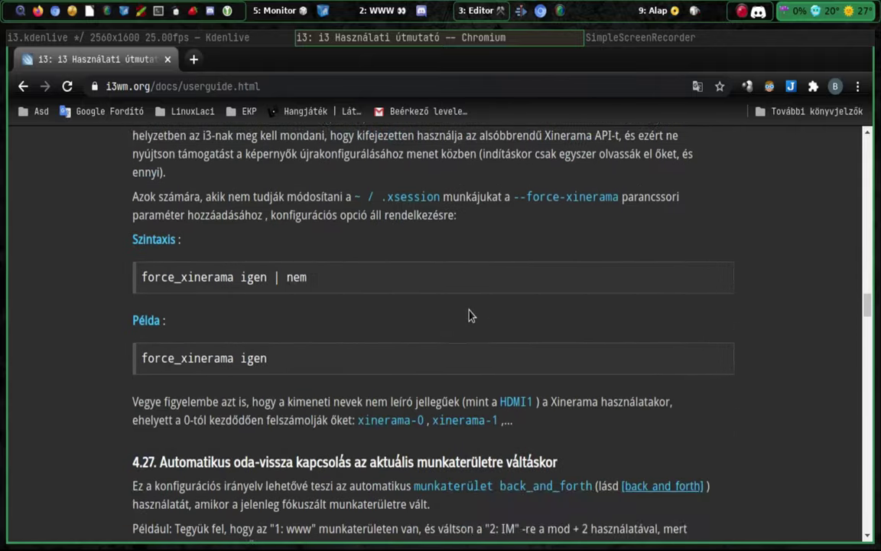
scroll(469, 309, "down", 20)
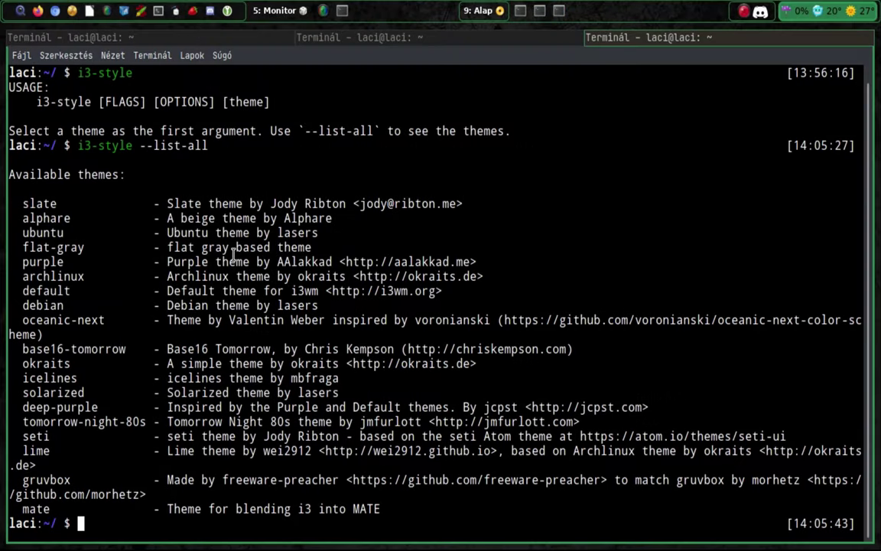
Switch to the terminal, clear its output and launch lxappearance.
key("Return")
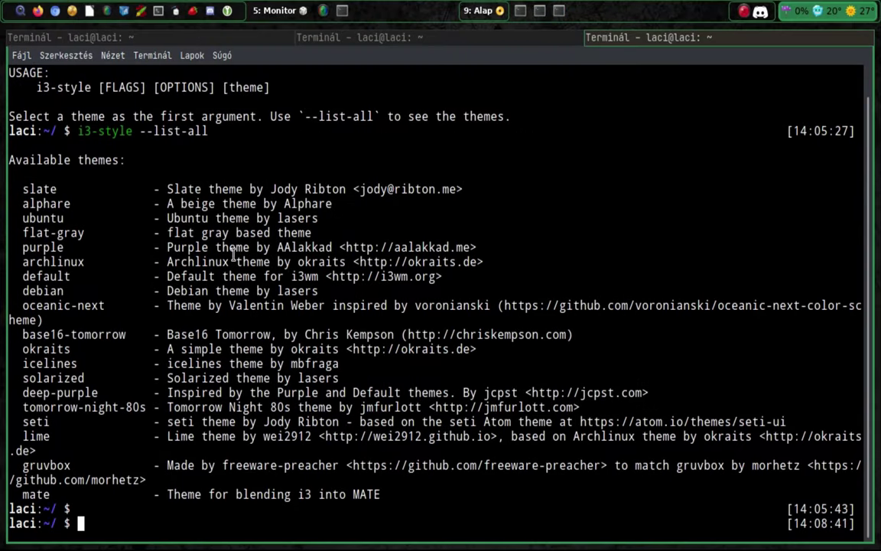
key("ctrl+l")
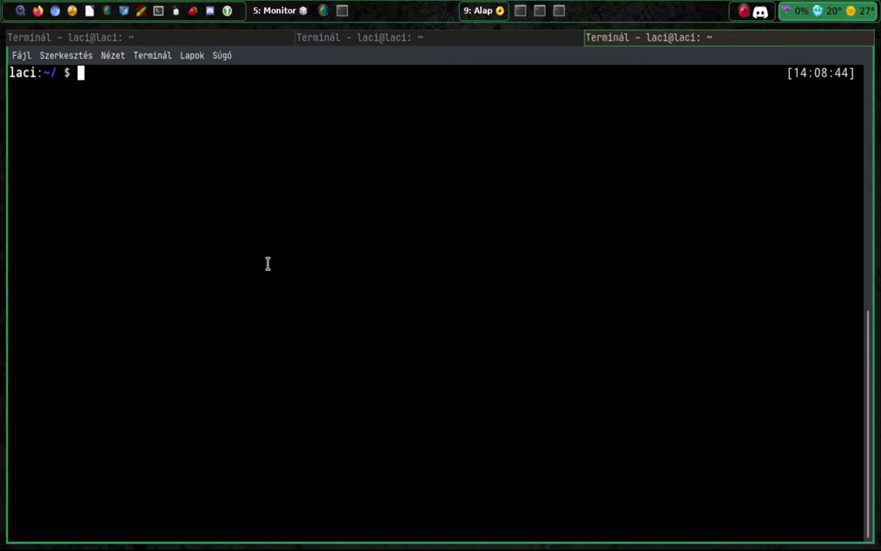
type("lx")
key("Tab")
key("Tab")
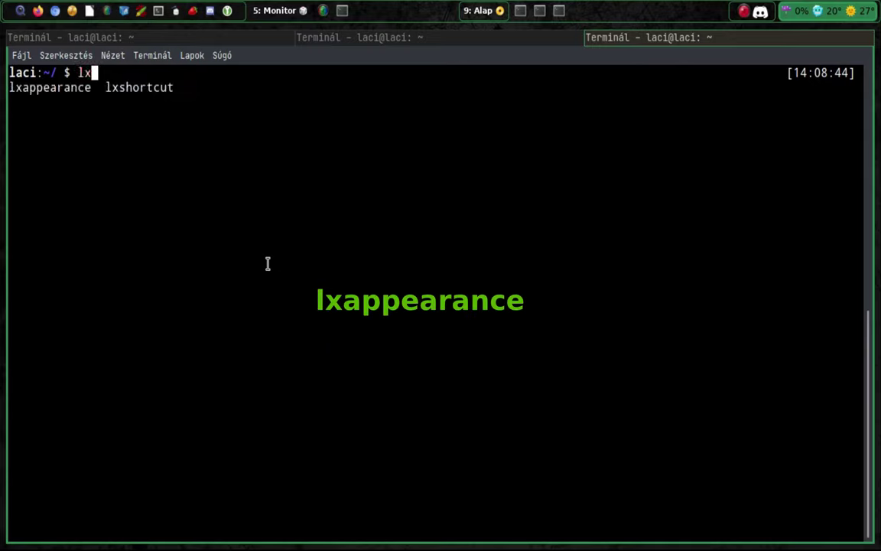
key("Tab")
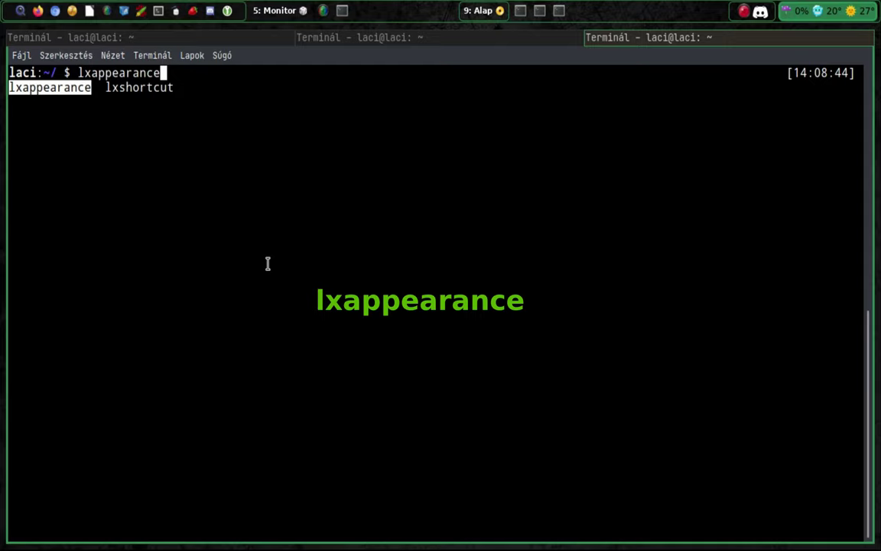
key("Return")
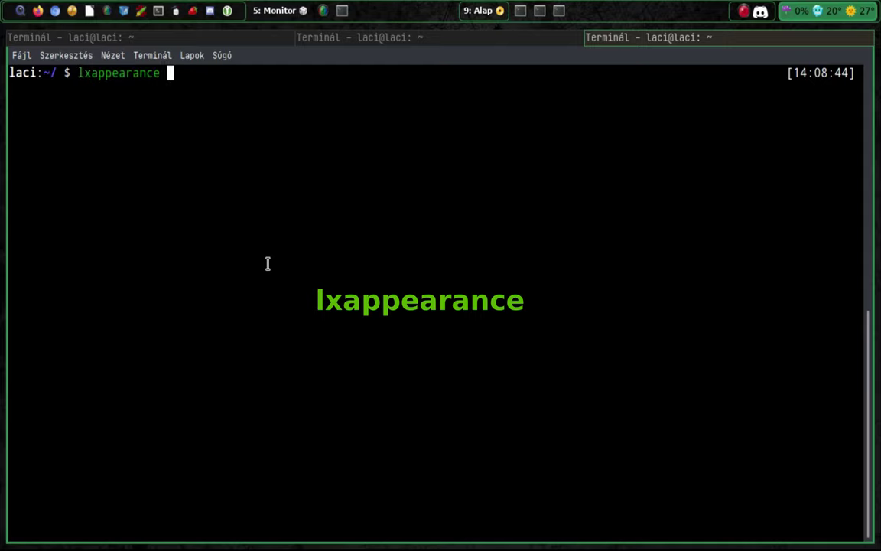
key("Return")
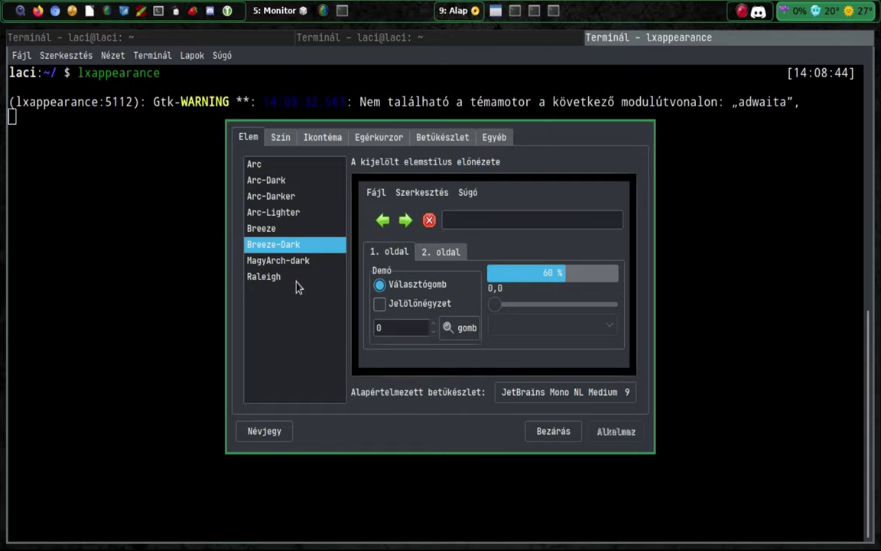
Preview the Breeze and Arc-Lighter widget themes, and return the selection to Breeze-Dark.
left_click(271, 229)
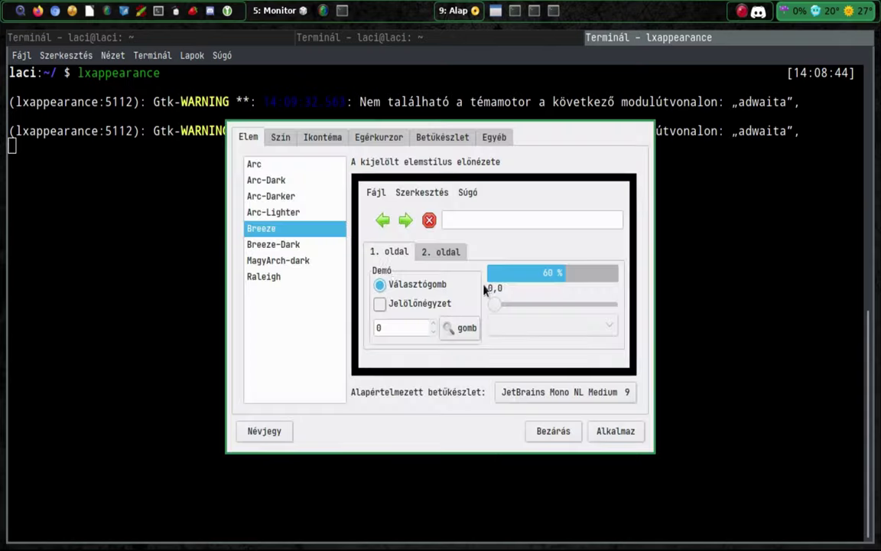
left_click(301, 214)
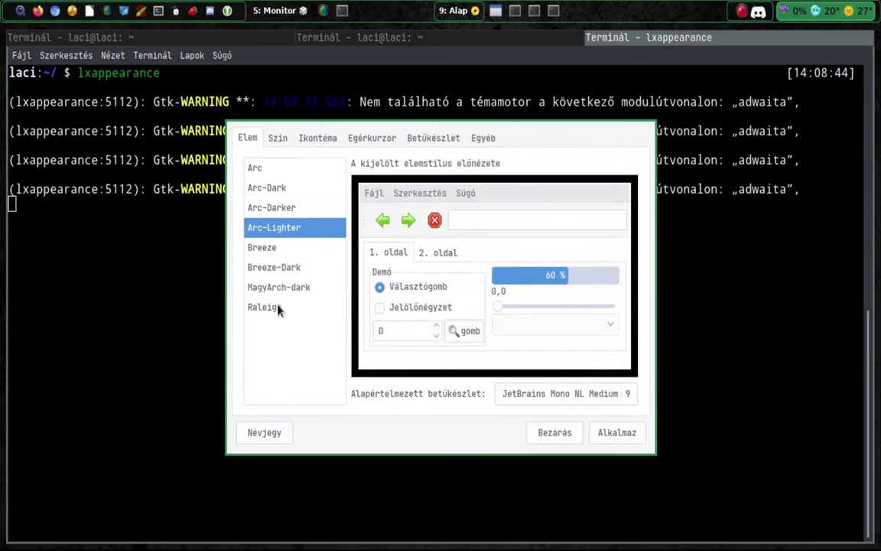
left_click(280, 267)
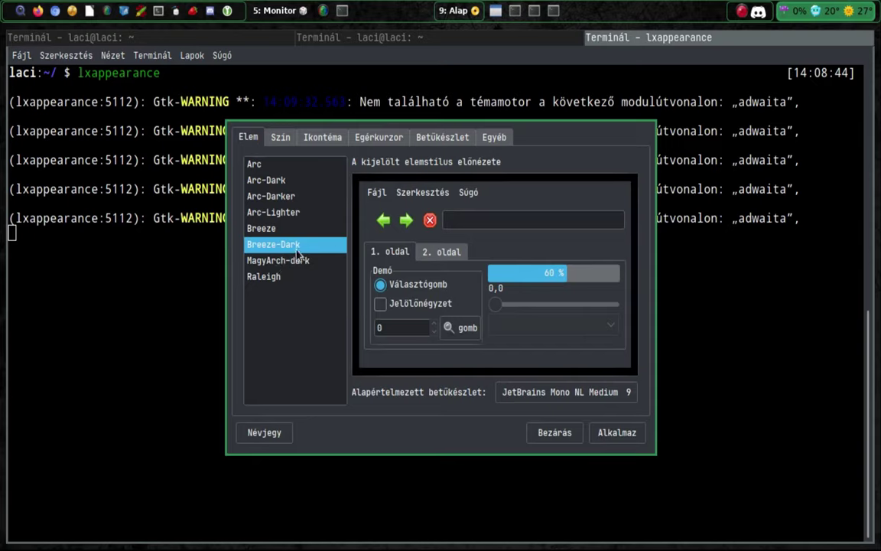
Look through lxappearance's colour, icon theme, mouse cursor and font settings, and close the dialog.
left_click(284, 138)
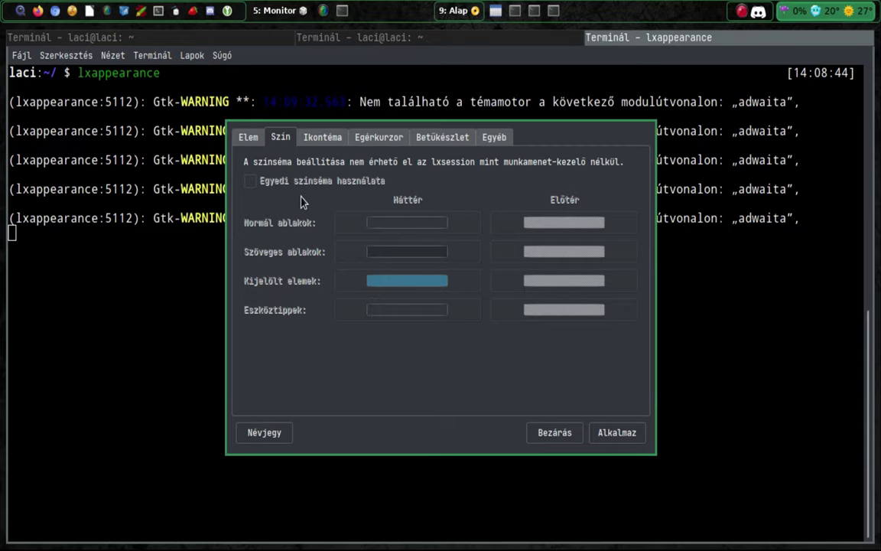
left_click(322, 138)
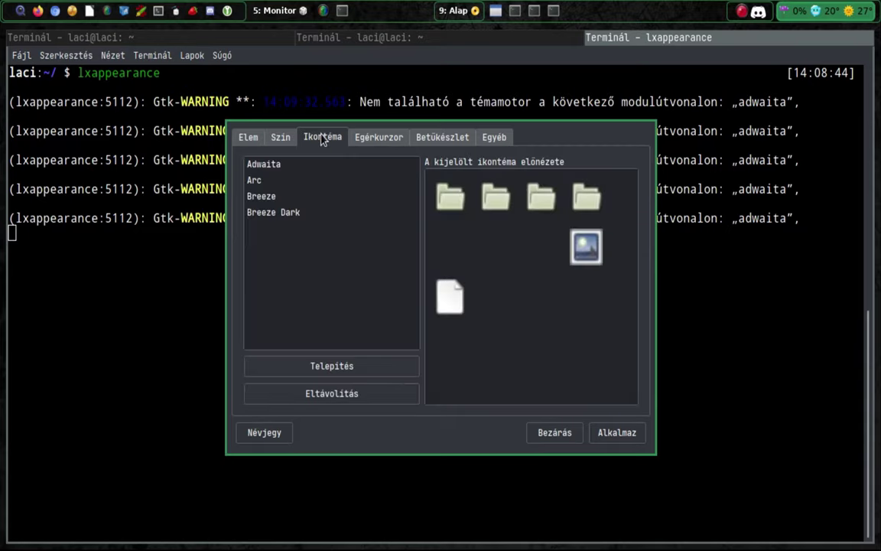
left_click(386, 142)
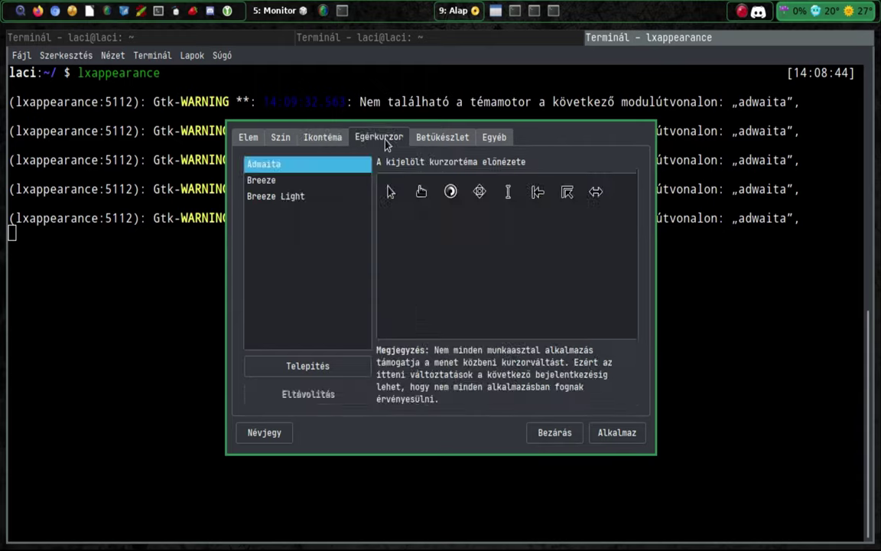
left_click(439, 138)
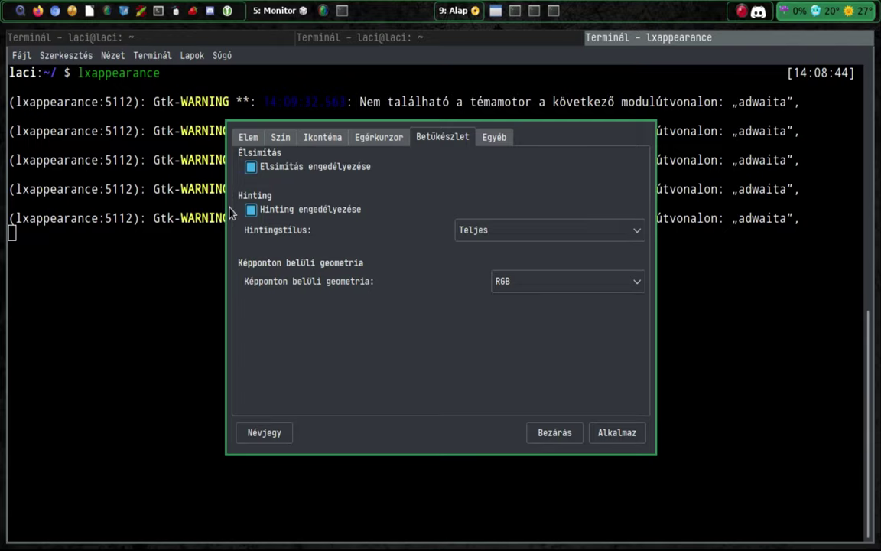
left_click(555, 433)
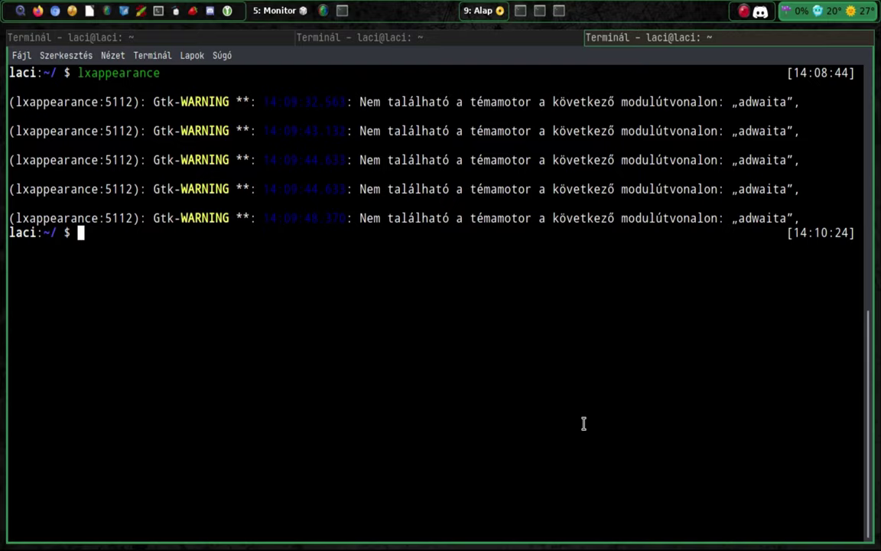
Bring up the config file picker and open the sxhkd configuration in the editor.
key("super+c")
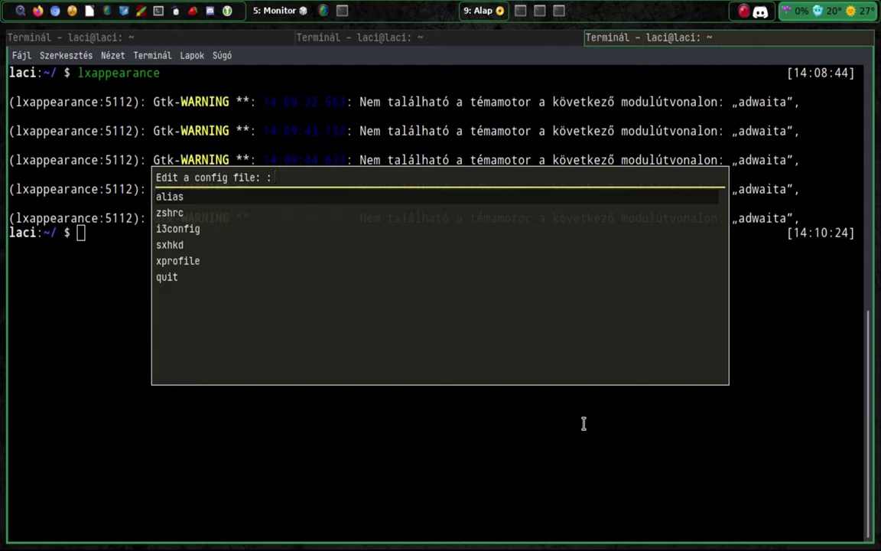
key("Down")
key("Down")
key("Down")
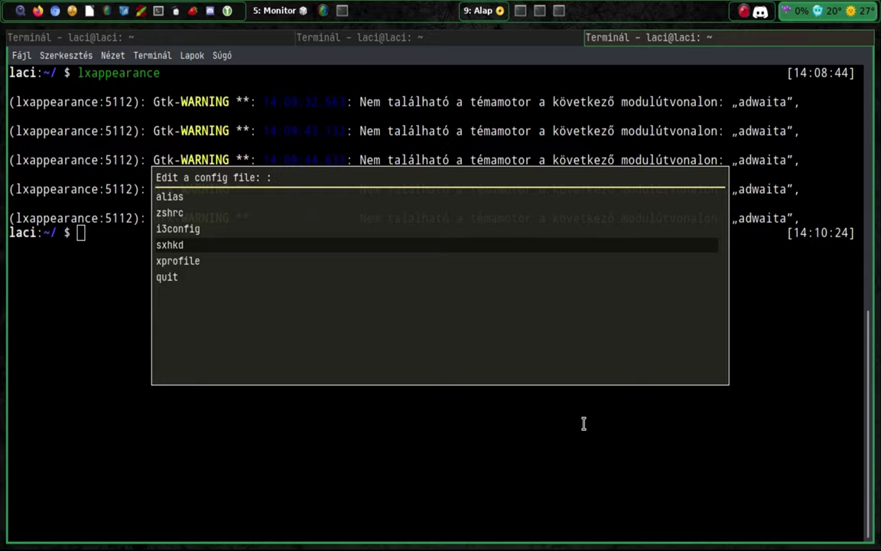
key("Return")
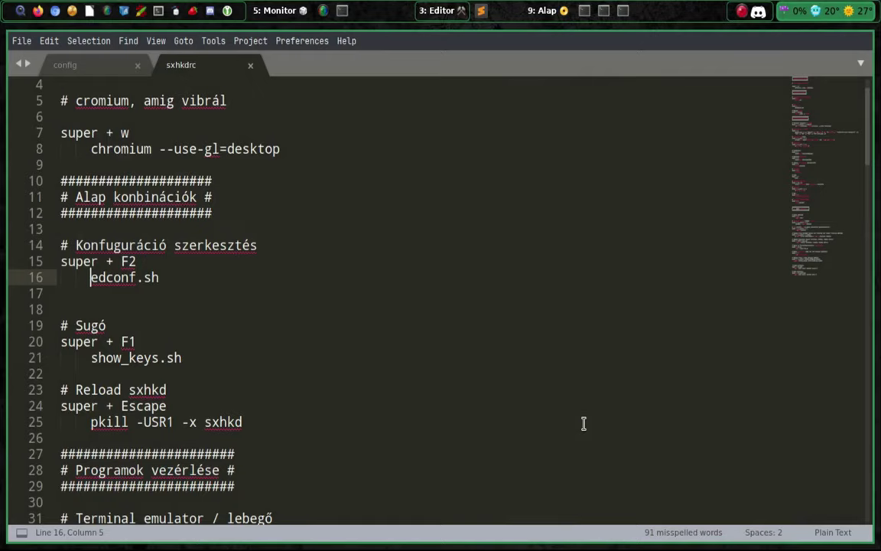
Review the sxhkdrc shortcuts for help, reload, programs and i3 window control, and close the editor and Inkscape windows.
scroll(132, 237, "down", 3)
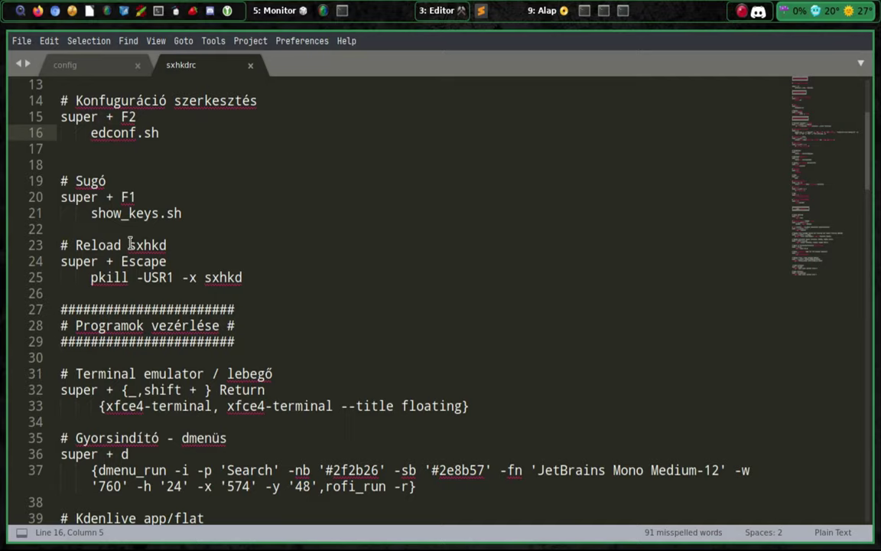
scroll(201, 265, "up", 3)
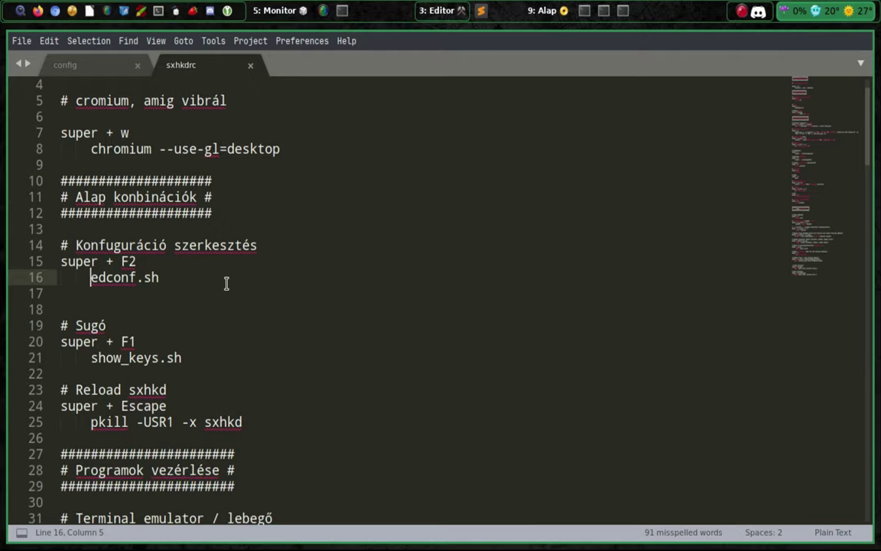
scroll(225, 284, "down", 10)
scroll(227, 275, "down", 17)
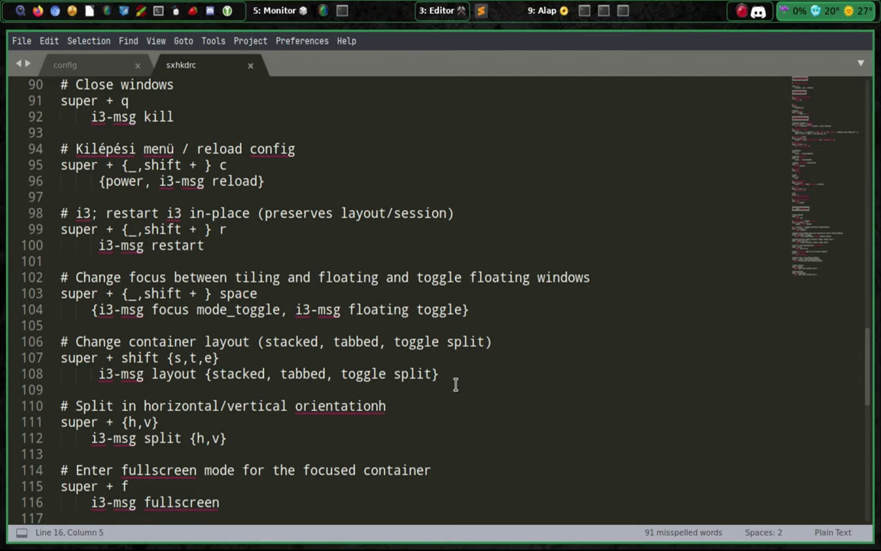
key("super+q")
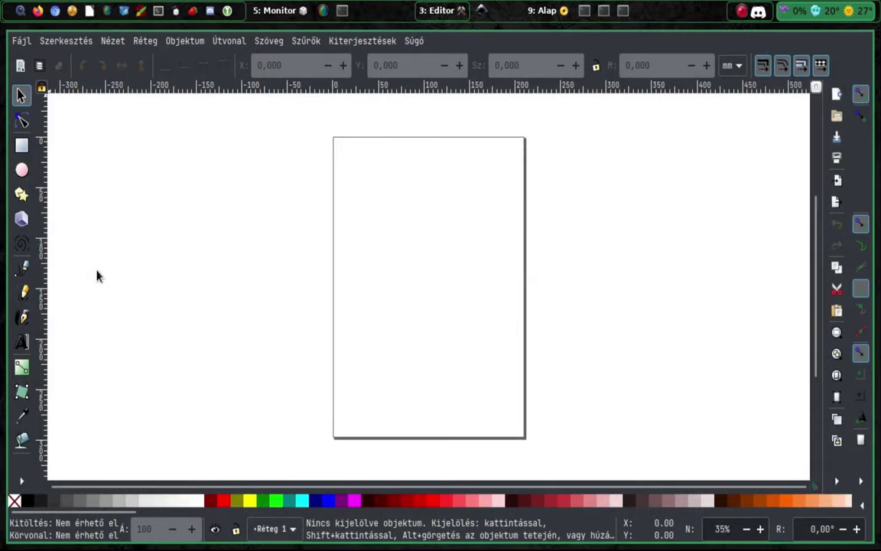
key("ctrl+q")
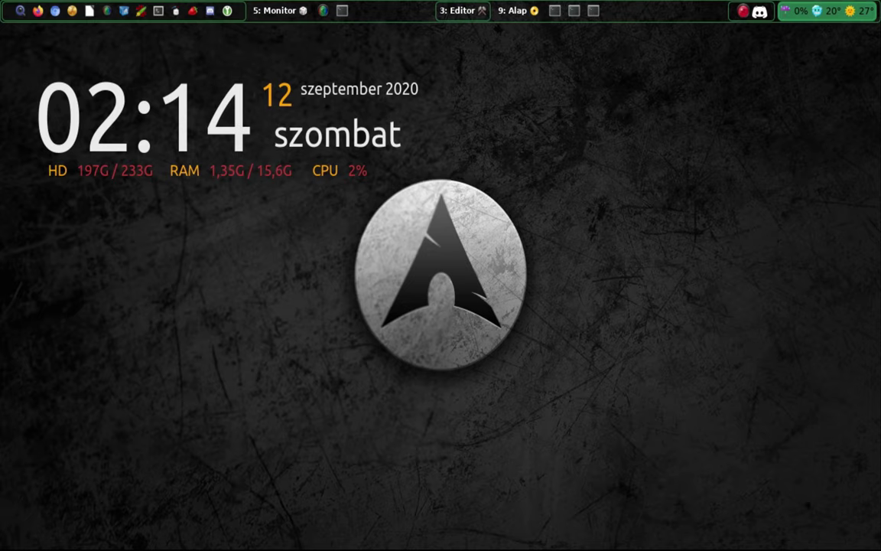
Open the i3config file from the config file picker.
key("super+e")
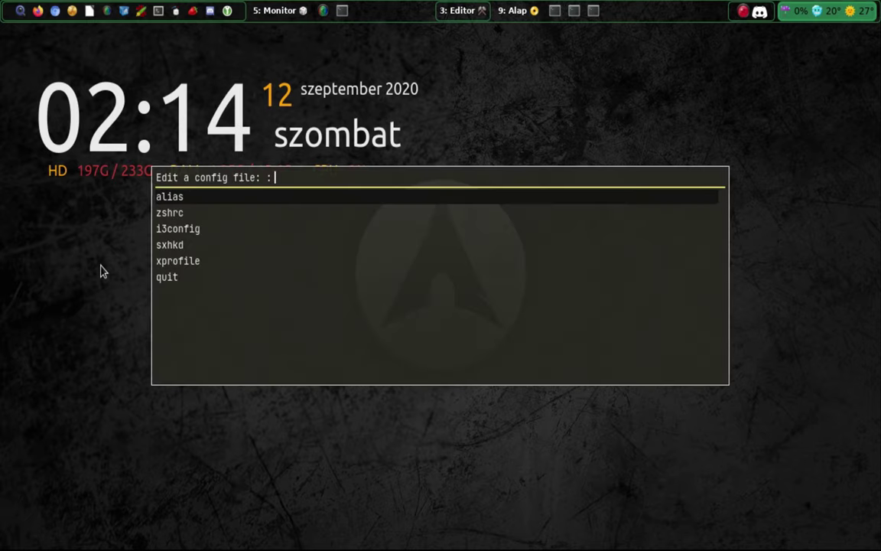
key("Down")
key("Down")
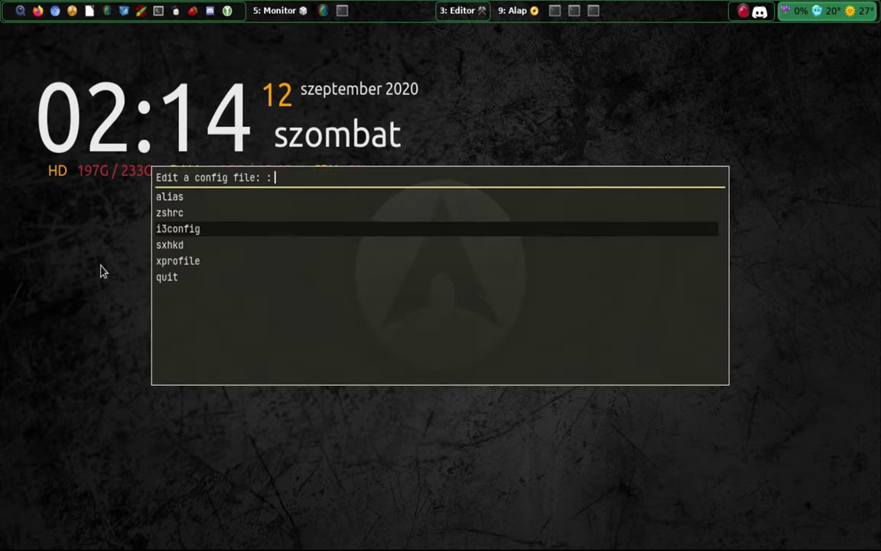
key("Return")
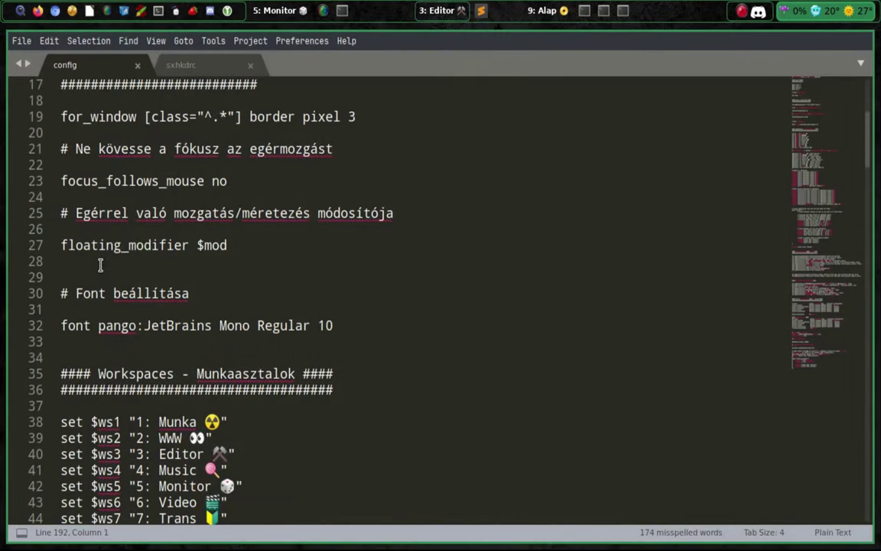
Examine the i3 config's workspace names, monitor assignments, workspace bindings, resize mode, window rules, colours, mouse kill bindings and startup layout.
scroll(282, 324, "down", 6)
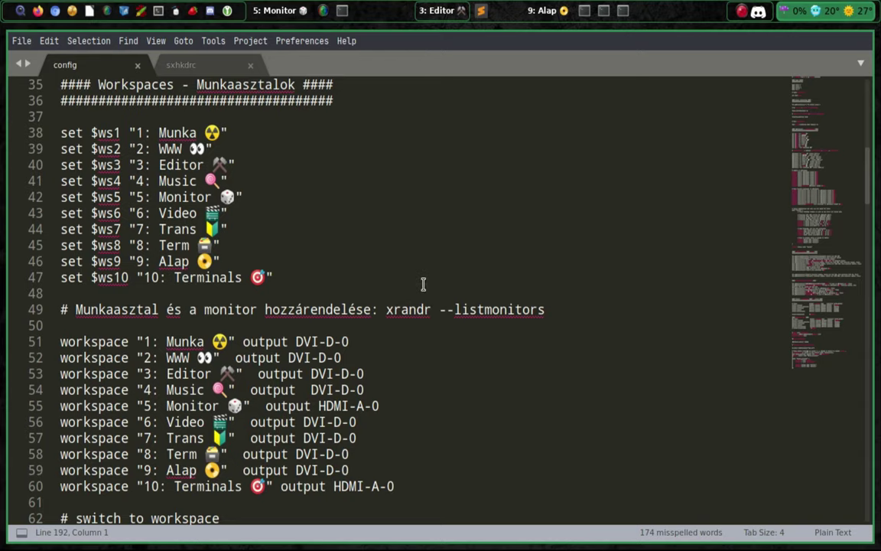
scroll(421, 286, "down", 2)
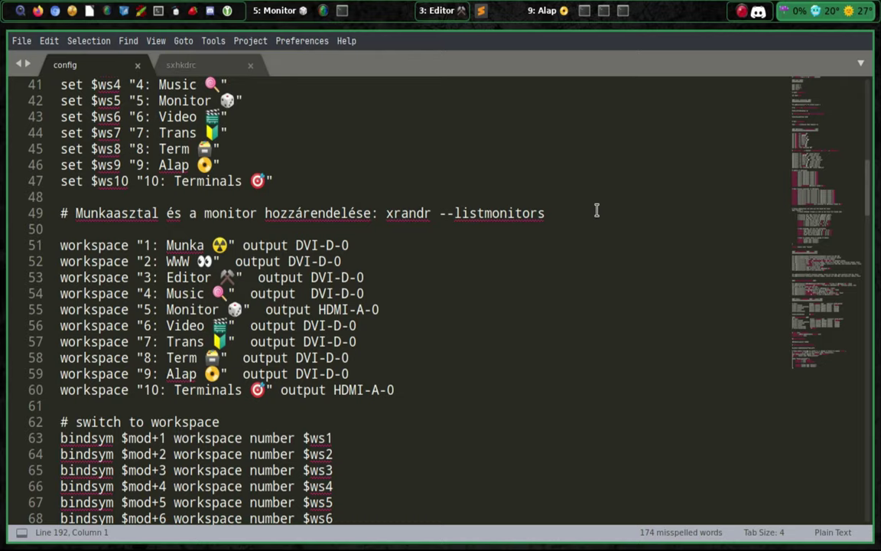
scroll(551, 353, "down", 9)
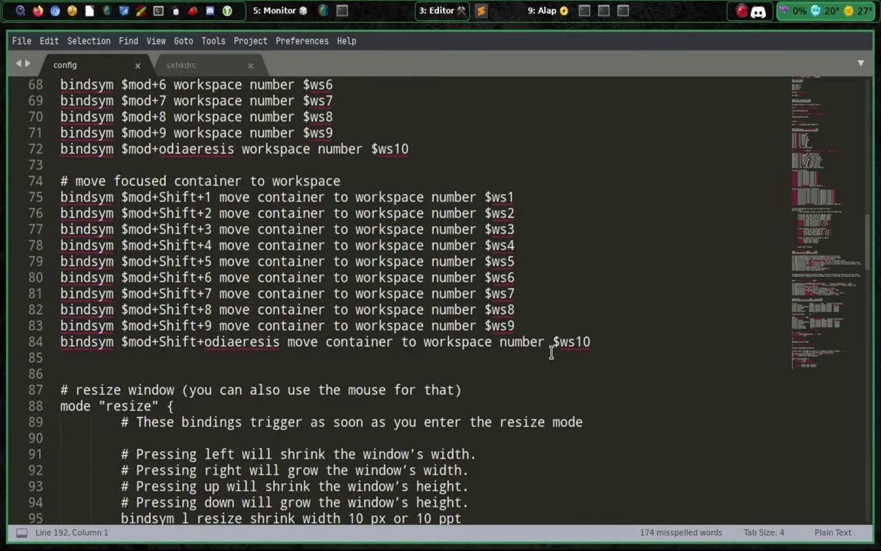
scroll(551, 352, "down", 13)
scroll(550, 352, "down", 10)
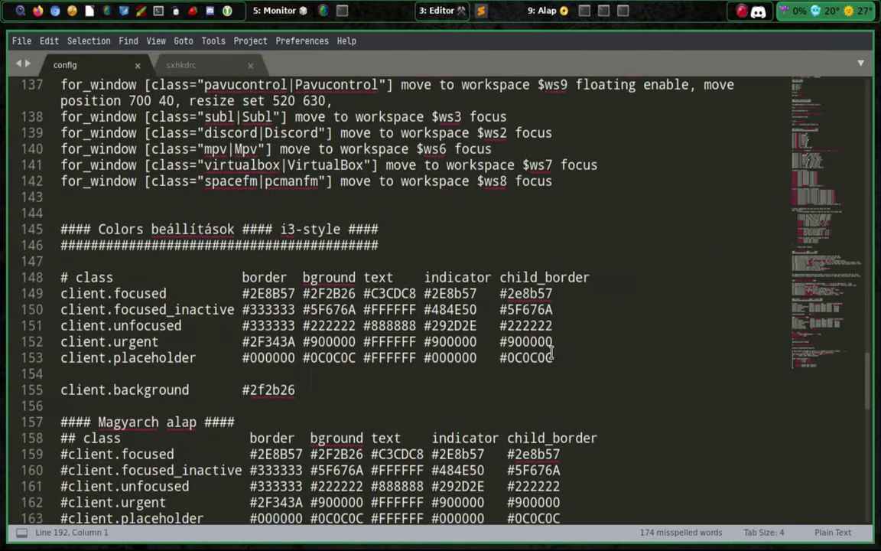
scroll(550, 353, "down", 9)
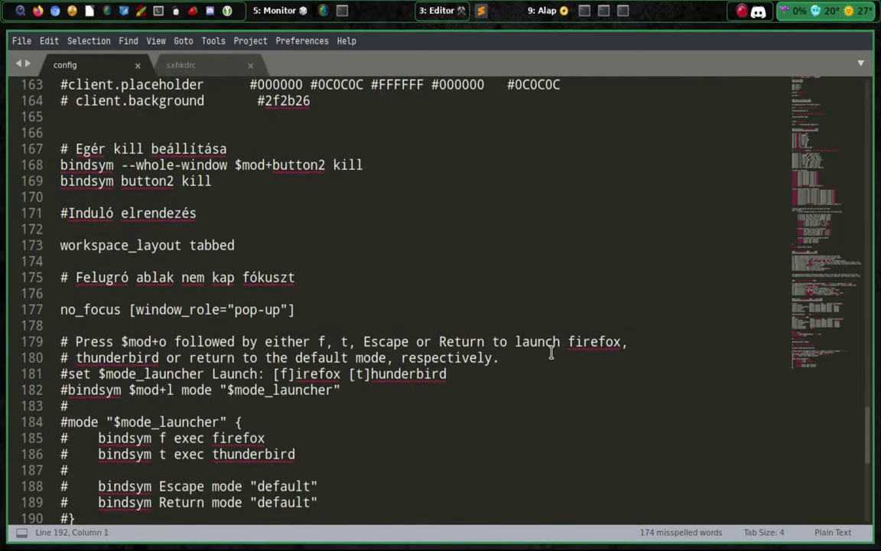
scroll(551, 352, "down", 4)
scroll(551, 353, "up", 4)
scroll(551, 353, "up", 3)
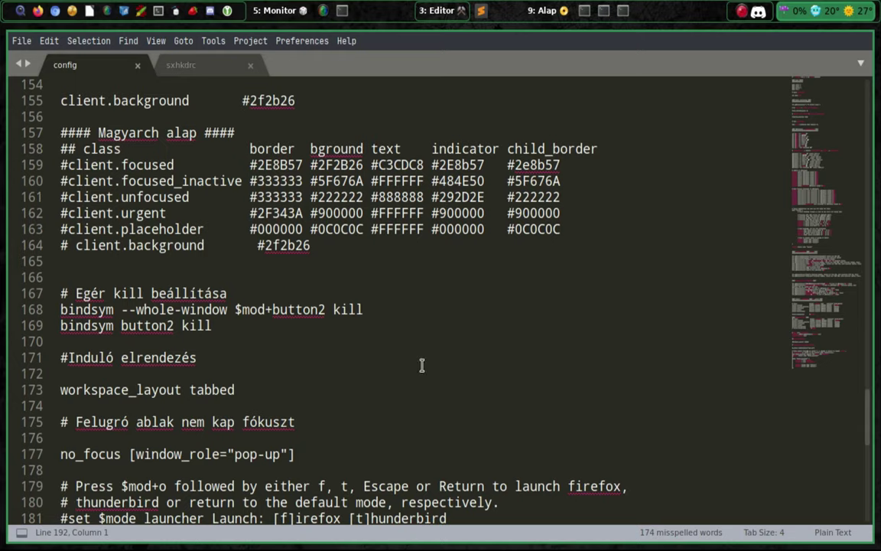
Close the terminals on the Alap workspace one by one, revisiting the mouse kill bindings in the i3 config in between.
left_click(591, 12)
type("s")
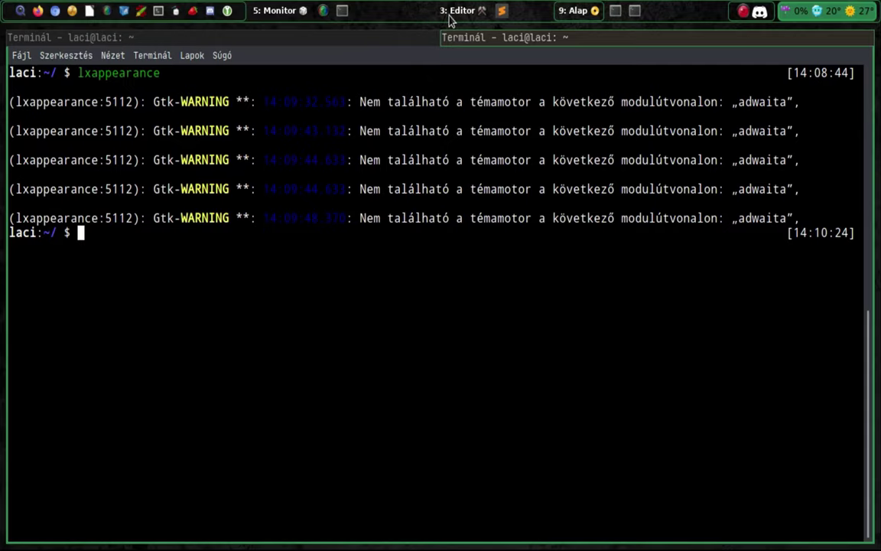
left_click(497, 14)
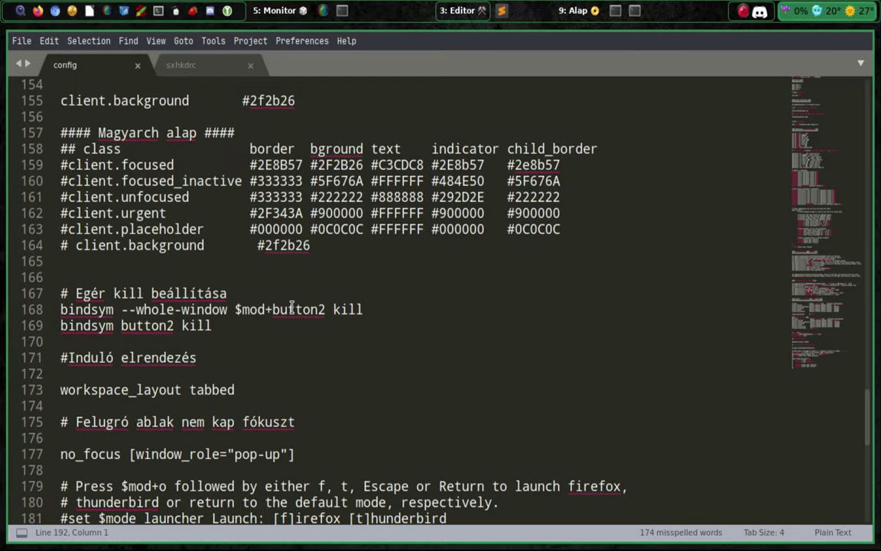
left_click(610, 14)
type("d")
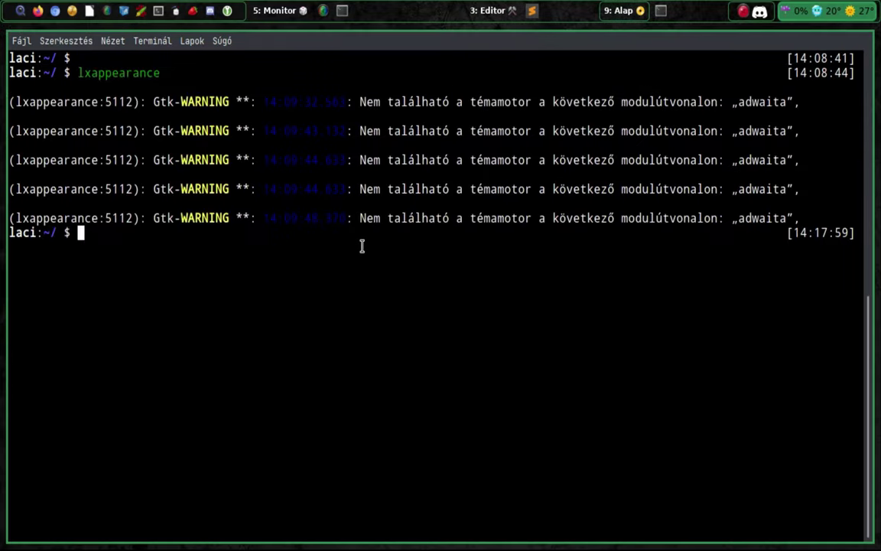
key("ctrl+d")
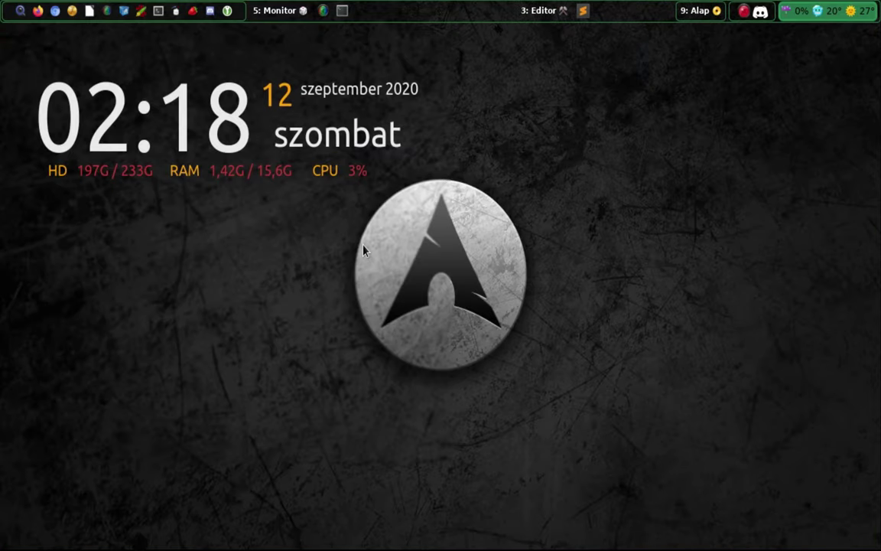
Return to the i3 config and review its pop-up focus rule, commented launcher mode, floating window rules and workspace assignments.
left_click(562, 14)
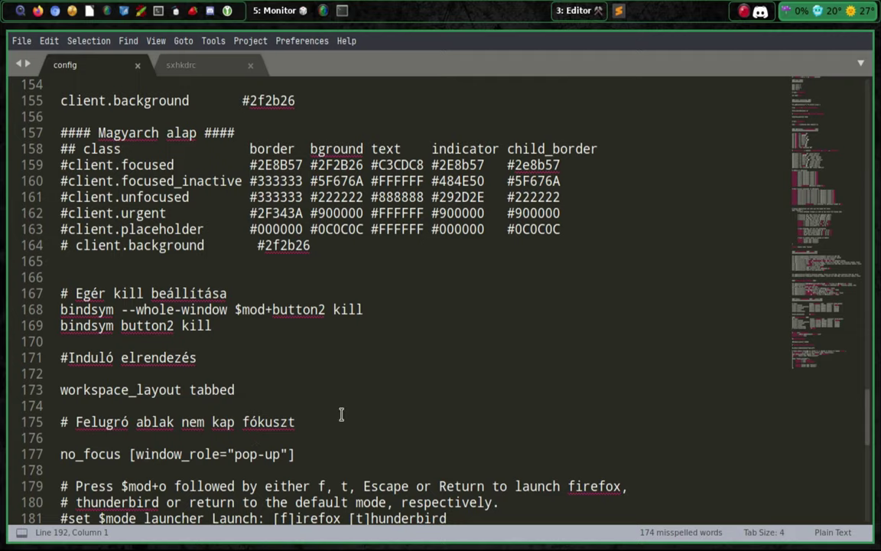
scroll(341, 413, "down", 7)
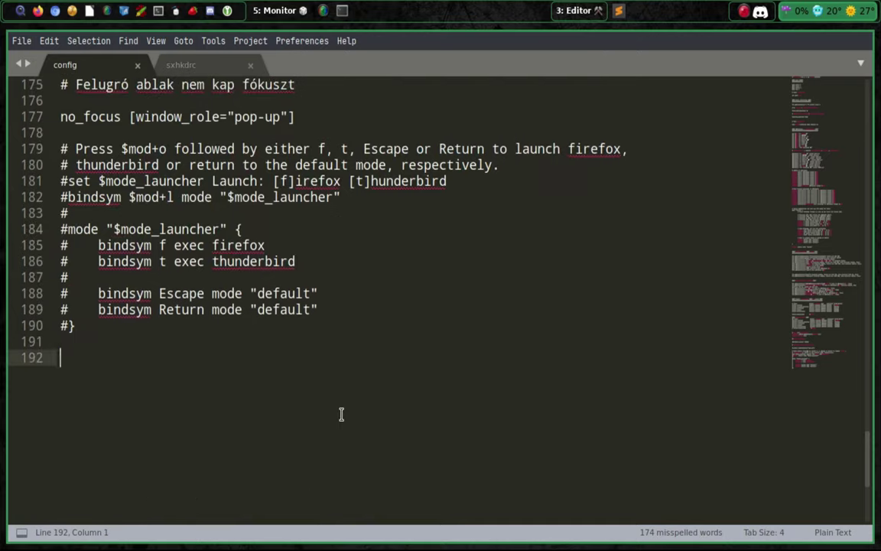
scroll(341, 414, "up", 20)
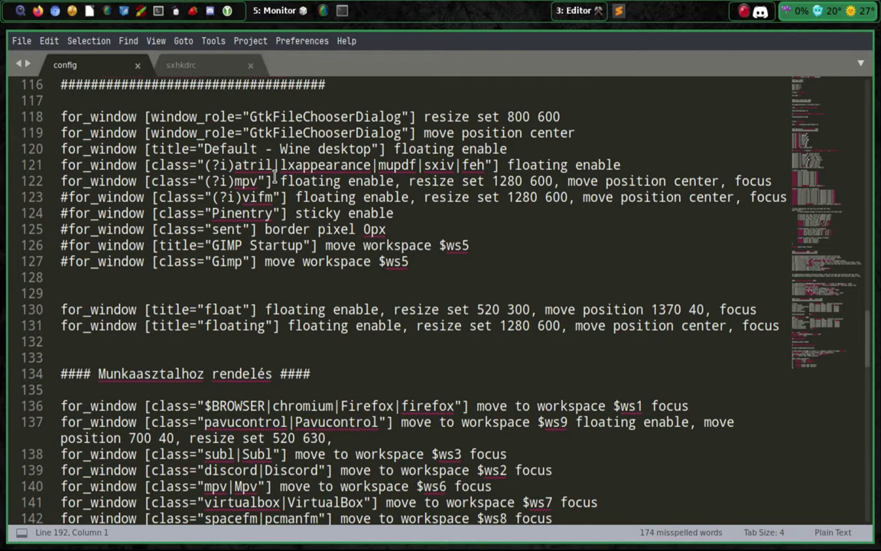
Open a new terminal and run xprop.
key("super+Return")
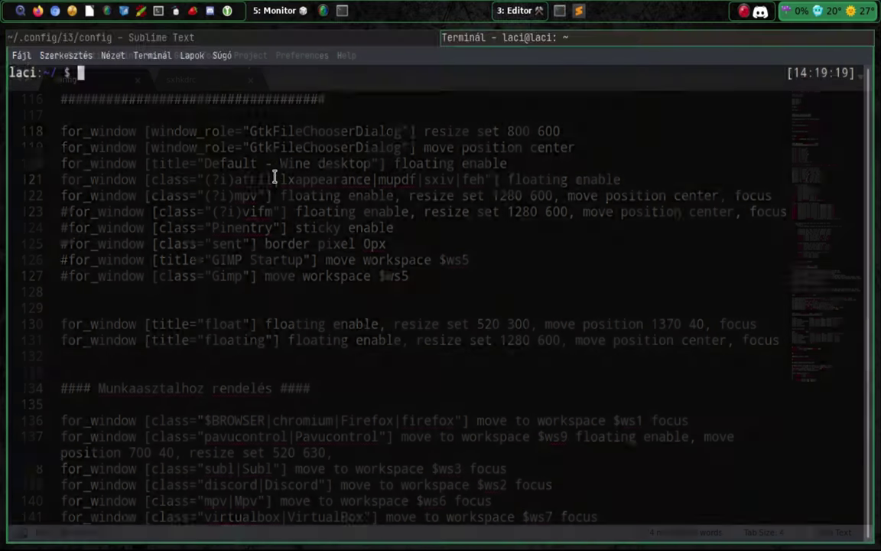
type("xprop")
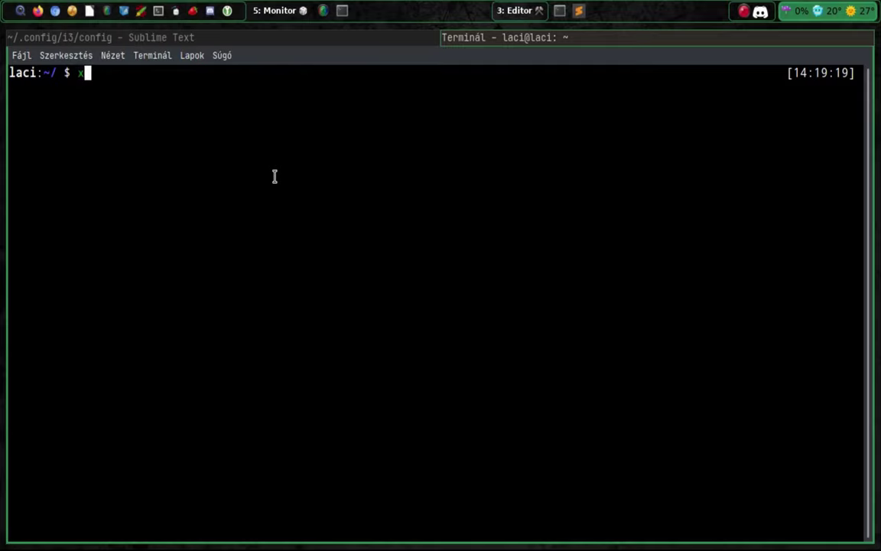
key("Return")
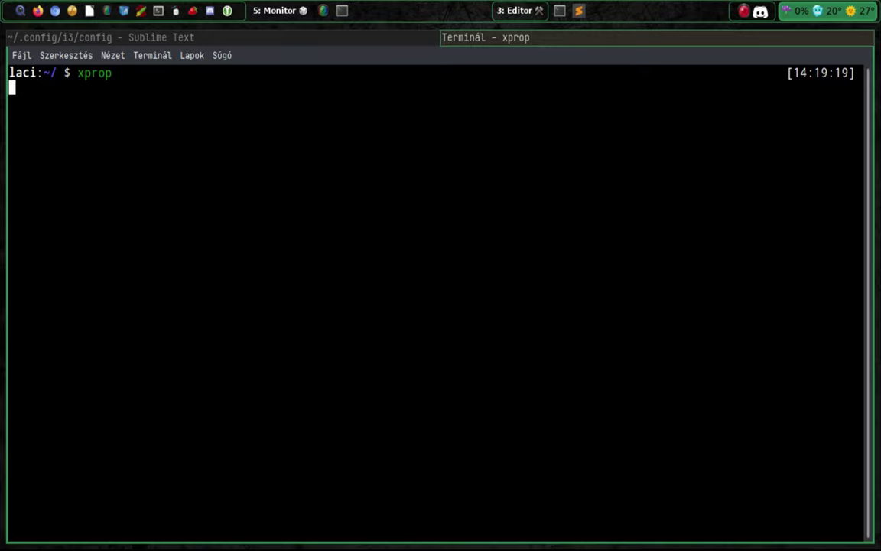
Pick the SimpleScreenRecorder window as xprop's target, review the printed properties and close the terminal.
left_click(433, 275)
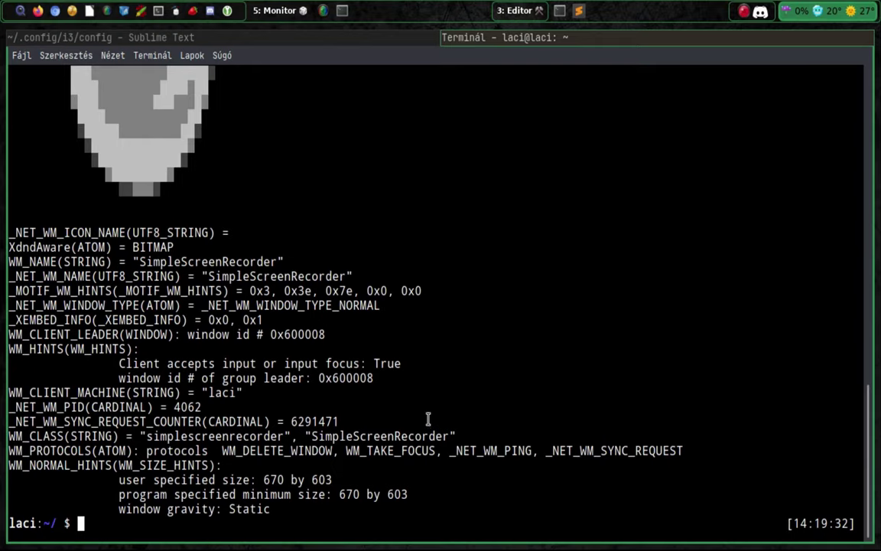
scroll(467, 387, "up", 5)
scroll(467, 388, "down", 5)
scroll(467, 387, "up", 20)
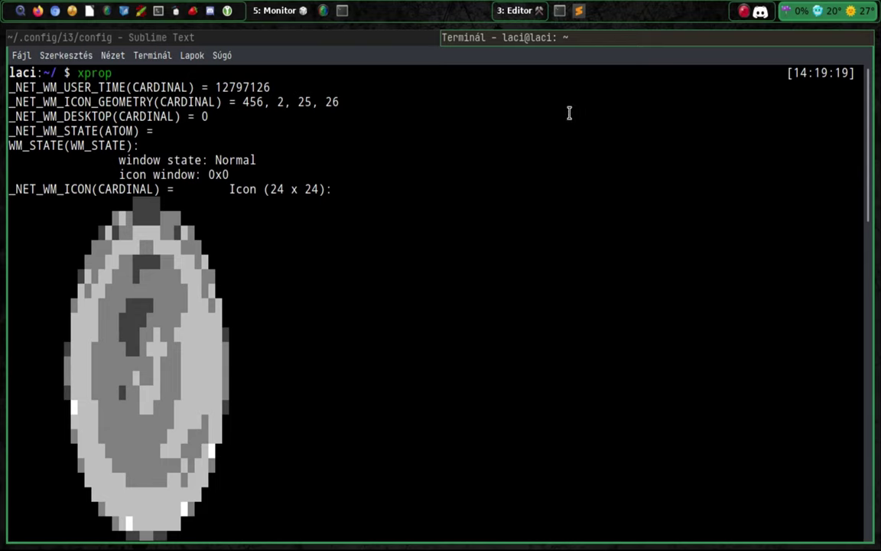
middle_click(580, 45)
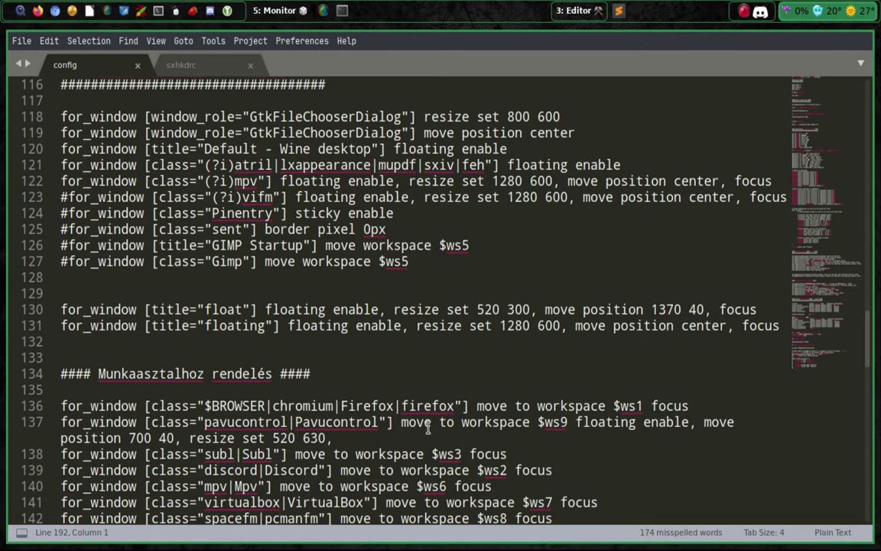
Review the workspace assignment rules in the i3 config, then launch the volume control and show it on the Alap workspace.
scroll(428, 426, "down", 3)
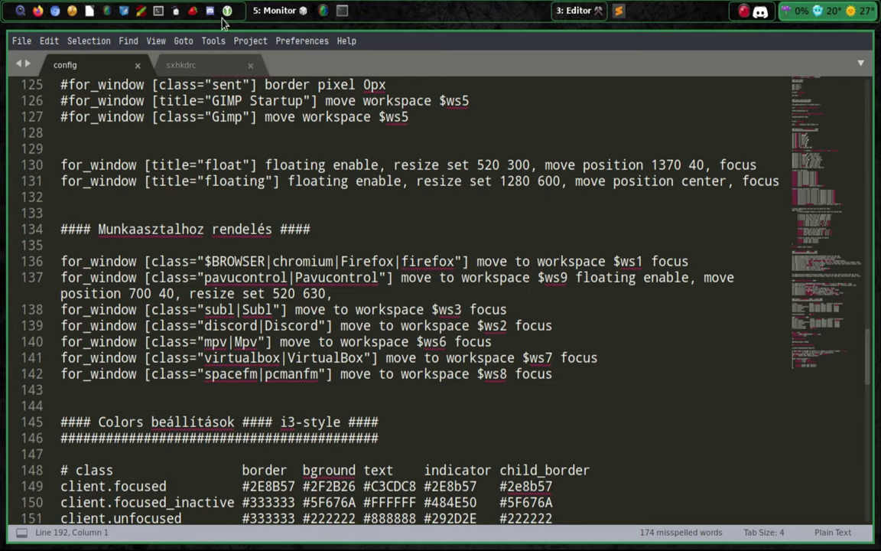
left_click(174, 13)
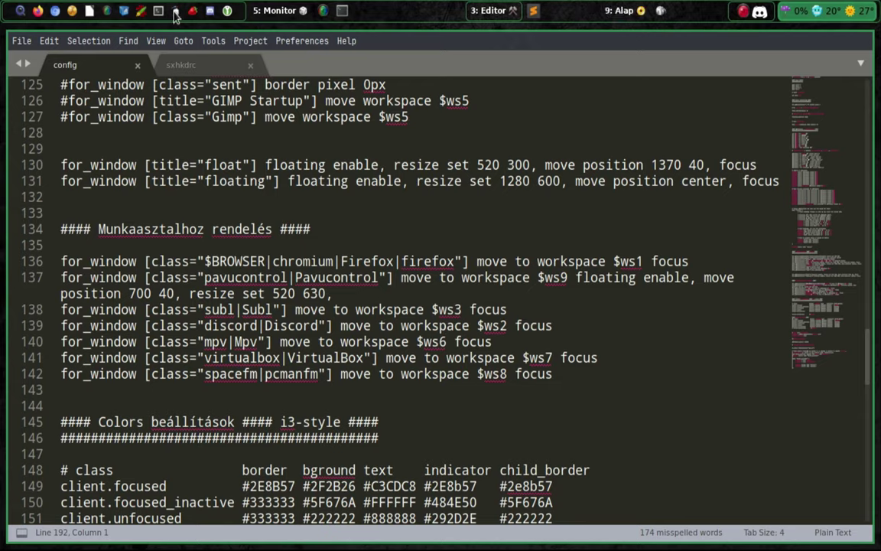
left_click(634, 15)
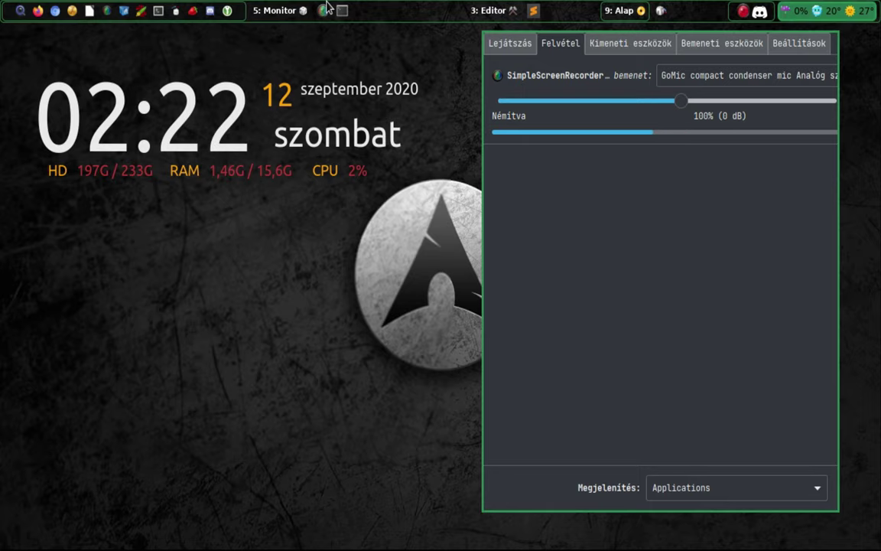
Return to the i3 config and review its workspace names and monitor assignments.
left_click(533, 10)
scroll(314, 311, "up", 4)
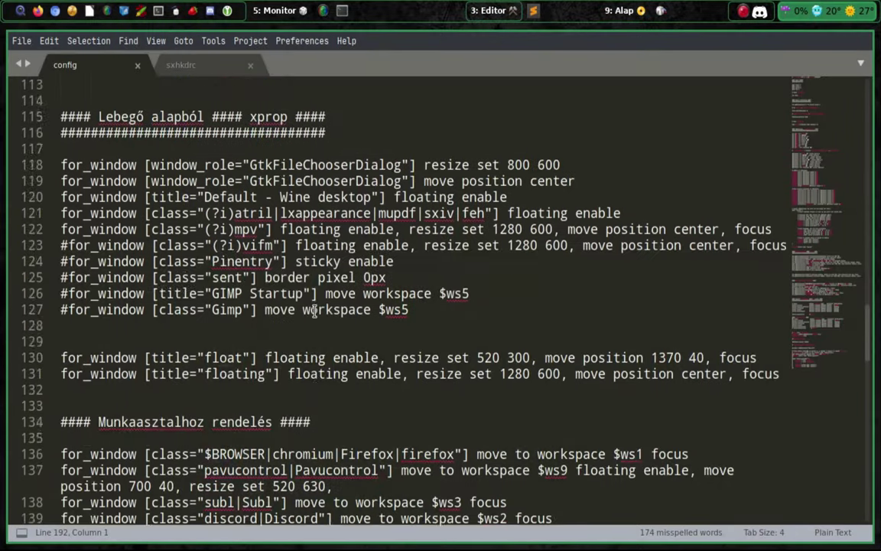
scroll(313, 310, "up", 20)
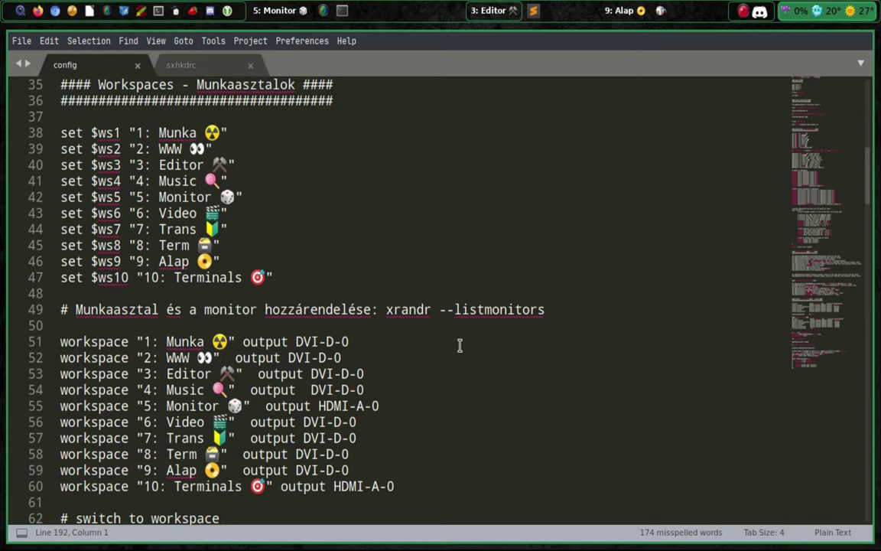
scroll(124, 309, "up", 1)
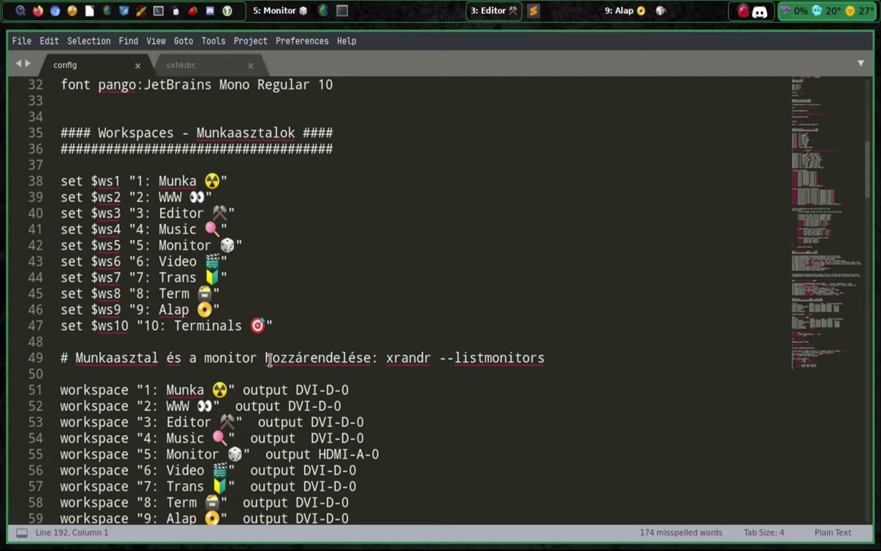
Launch Font Manager and search the font families for "joy".
key("super+d")
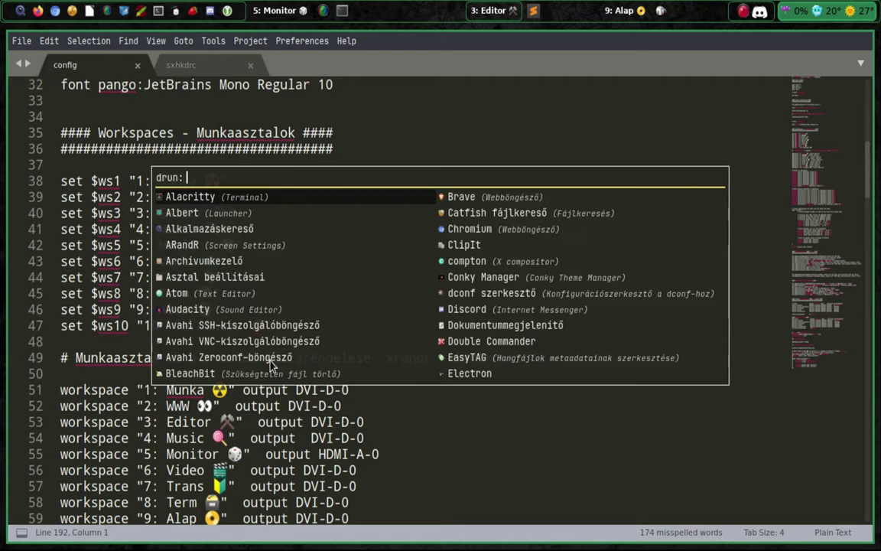
type("font")
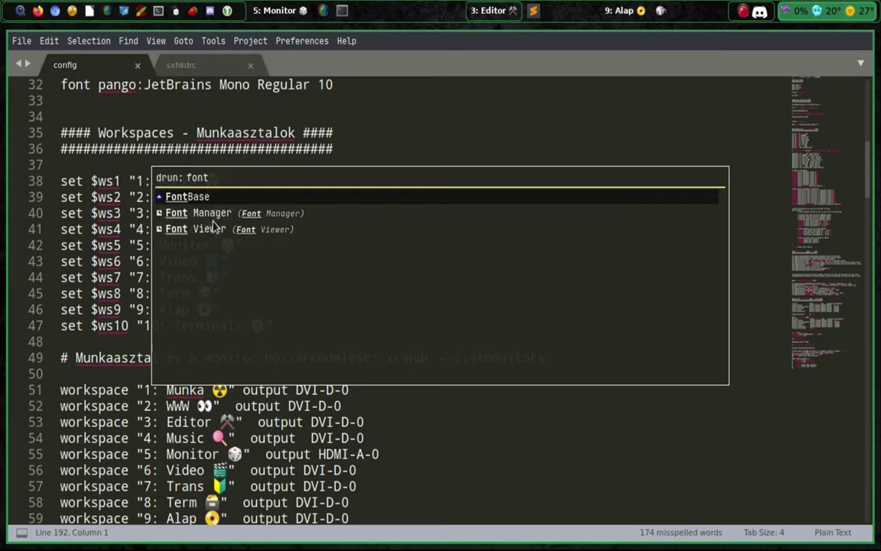
key("Down")
key("Return")
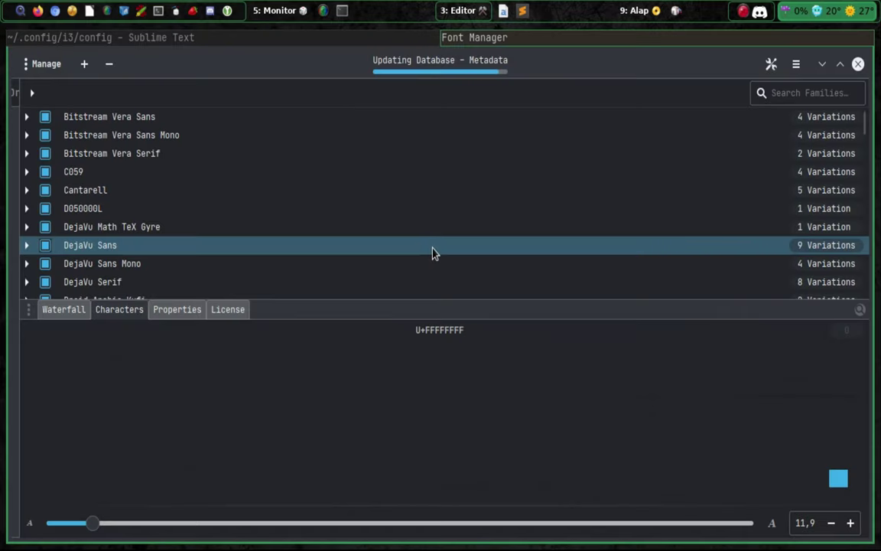
left_click(783, 91)
type("joy")
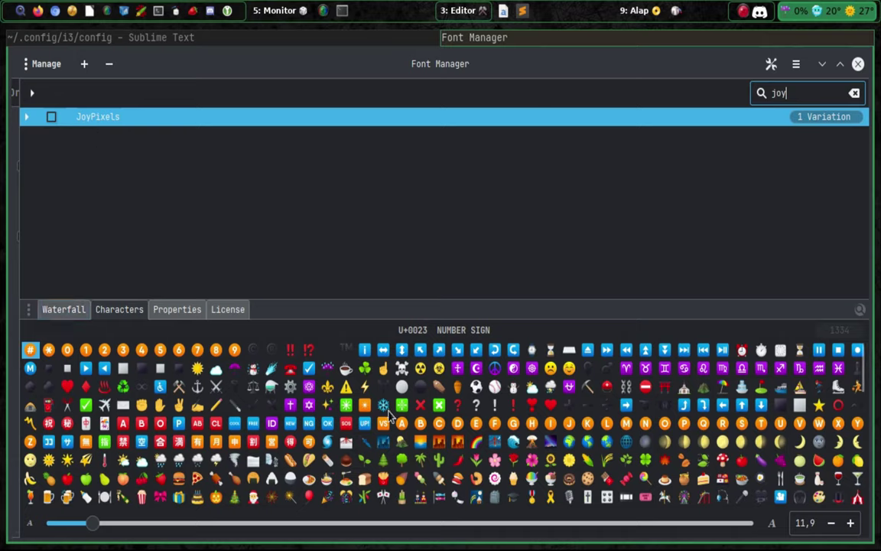
Enlarge the JoyPixels character preview area and set the character size to 11.5.
left_click_drag(444, 300, 446, 124)
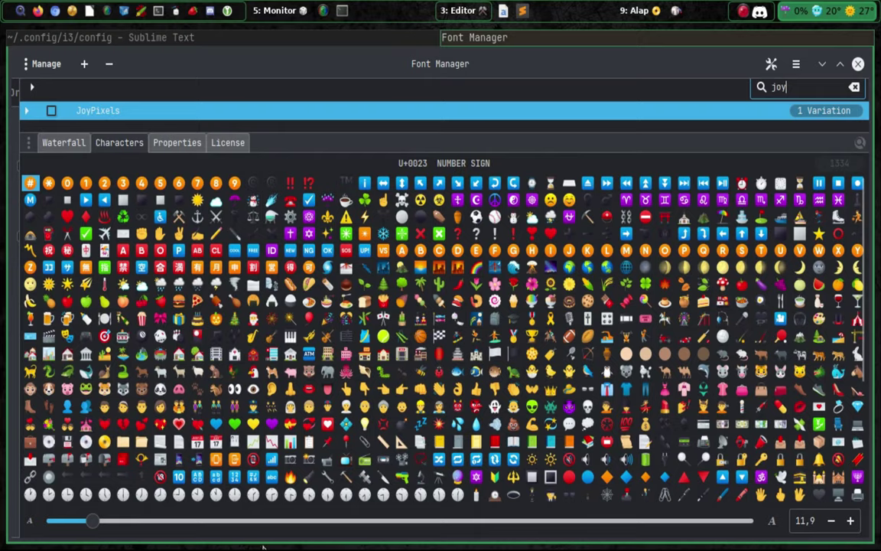
left_click_drag(688, 523, 49, 540)
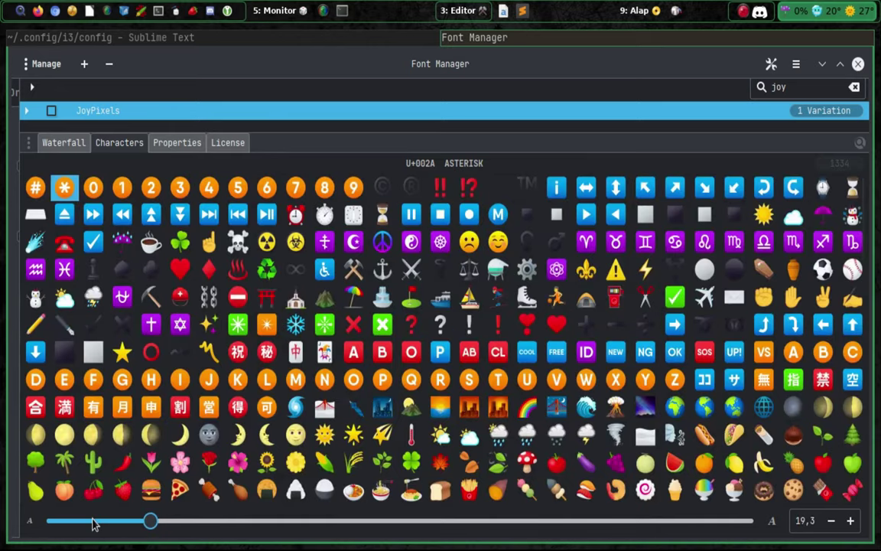
scroll(91, 523, "down", 5)
scroll(91, 523, "up", 3)
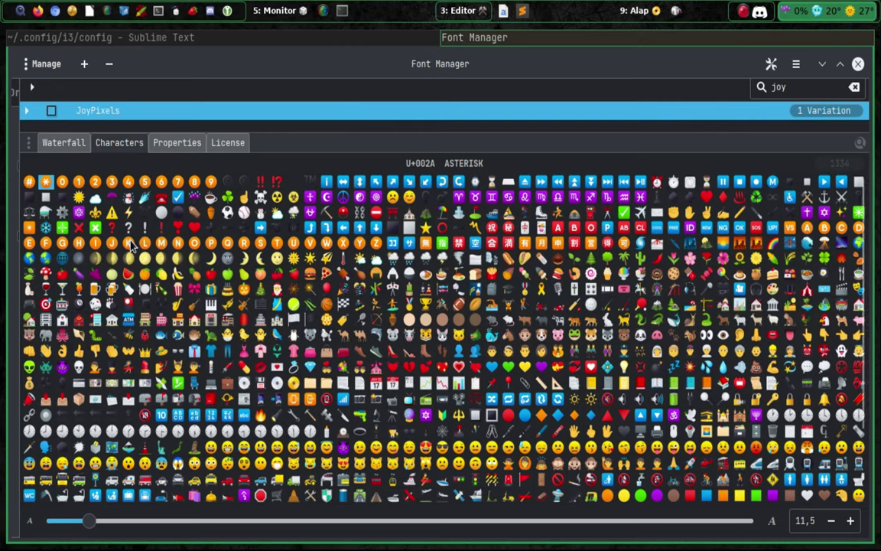
Open the large preview of JoyPixels' hatching chick emoji and copy the character.
left_click(226, 341)
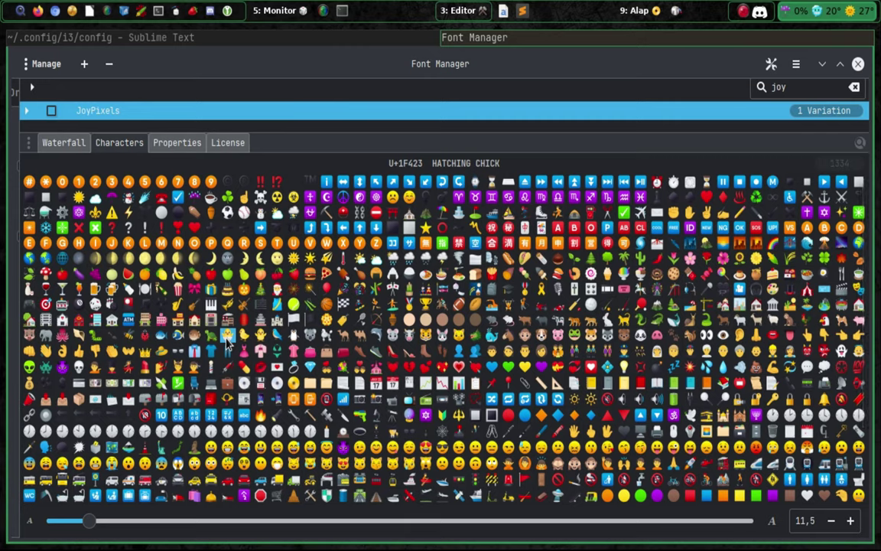
left_click(226, 341)
left_click(223, 310)
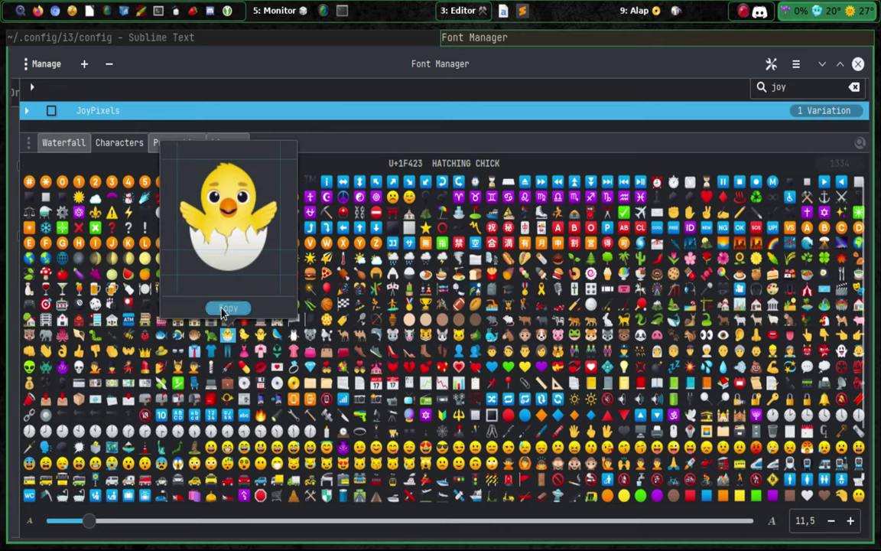
left_click(580, 58)
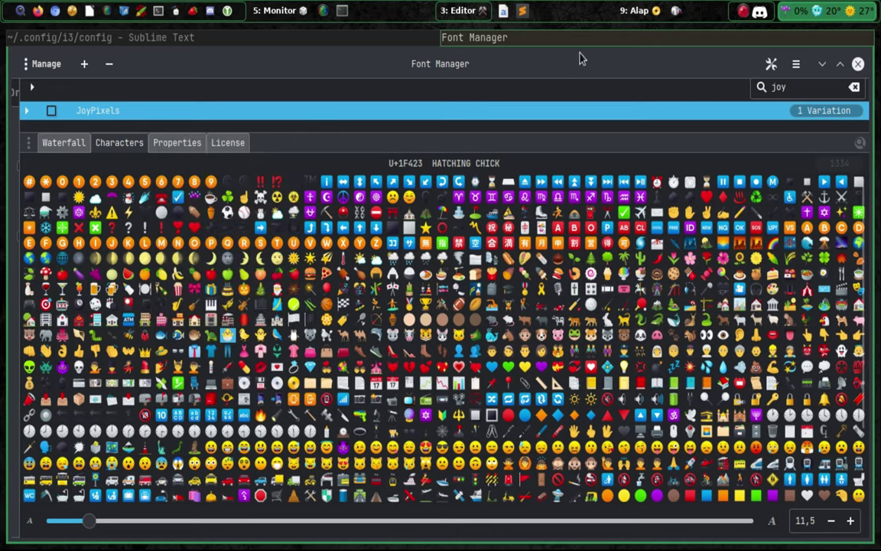
Switch to the i3 config, paste the copied emoji at the end of the $ws3 Editor line and delete it again.
key("super+Left")
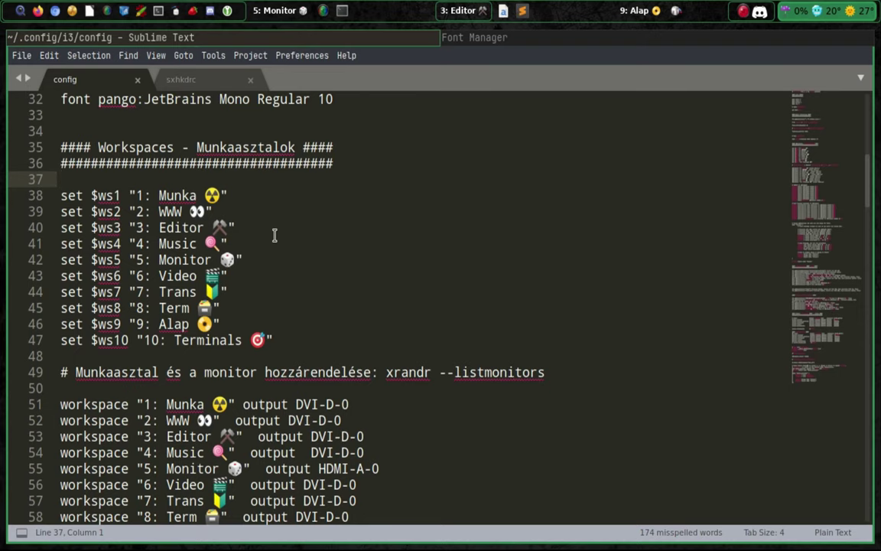
left_click(267, 223)
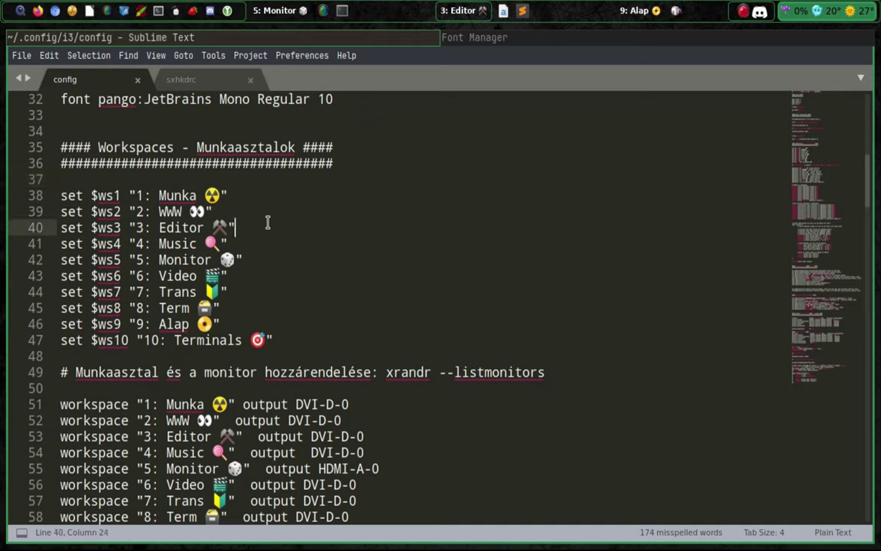
key("ctrl+v")
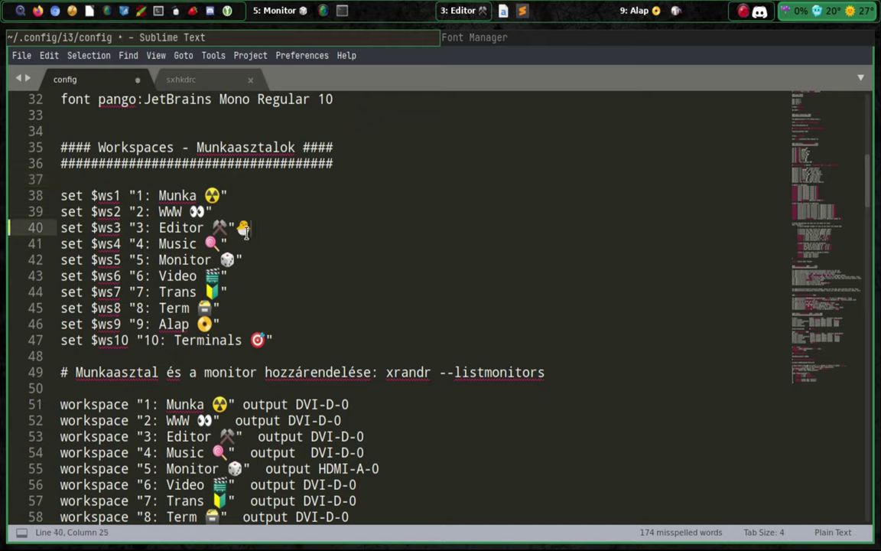
key("BackSpace")
Show the launcher menu for editing config files and dismiss it.
key("super+c")
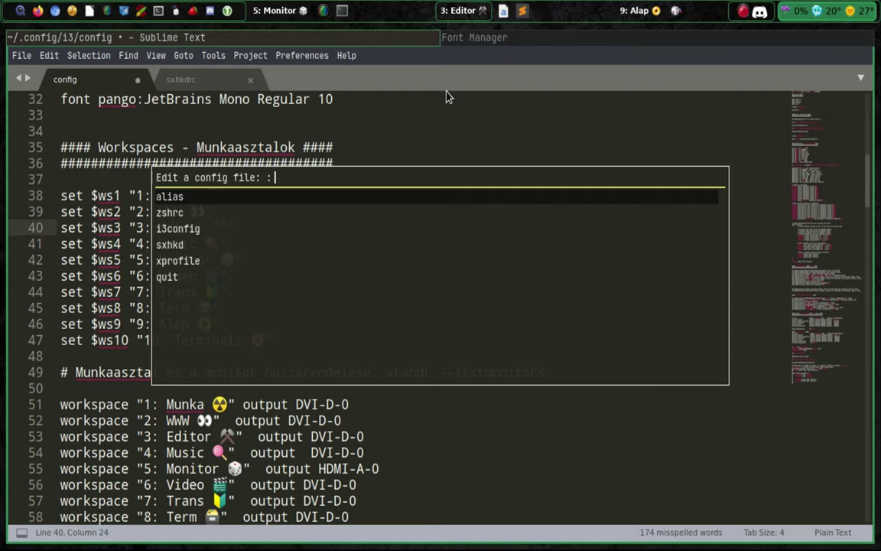
key("Escape")
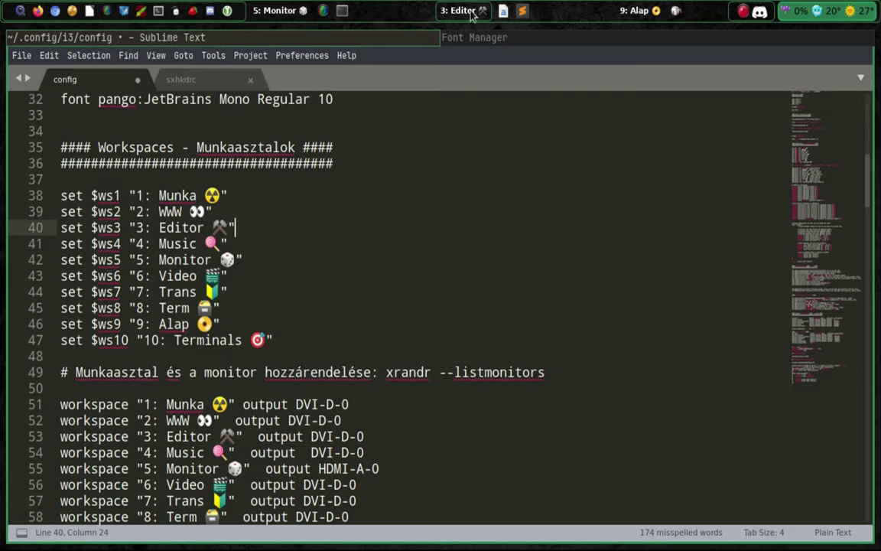
Open a new terminal and run rofi-theme-selector, completing the command name from the rofi suggestions.
key("super+Return")
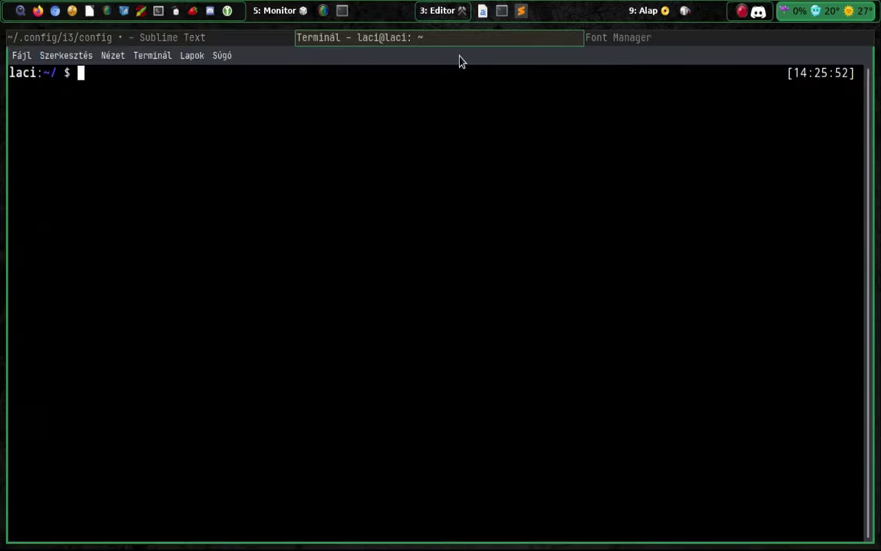
type("rofi")
key("Tab")
key("Tab")
key("Tab")
key("Tab")
key("Tab")
key("Tab")
key("Tab")
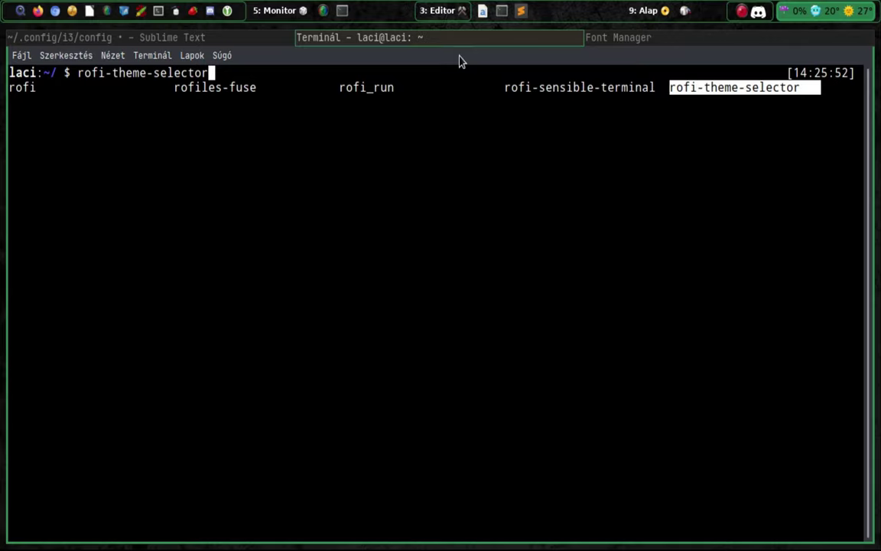
key("Return")
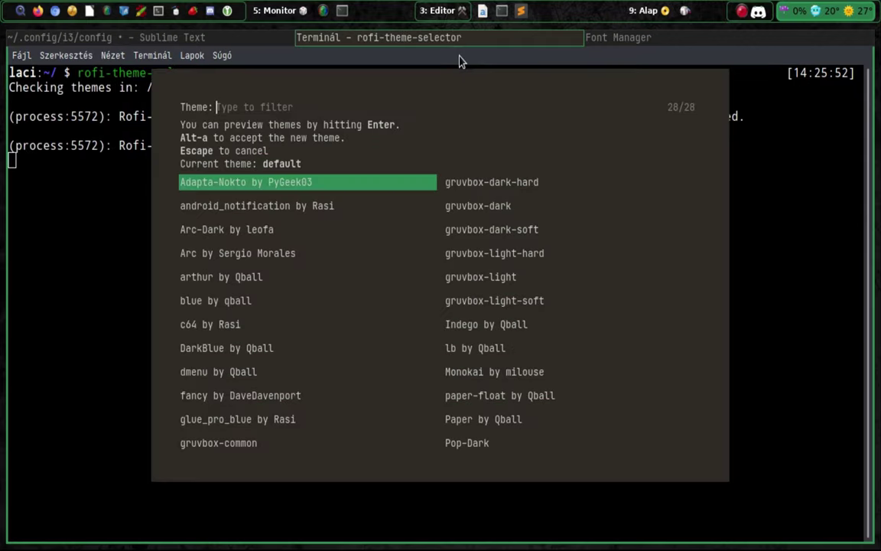
Preview the dmenu theme in the rofi theme selector and leave without accepting it.
key("Down")
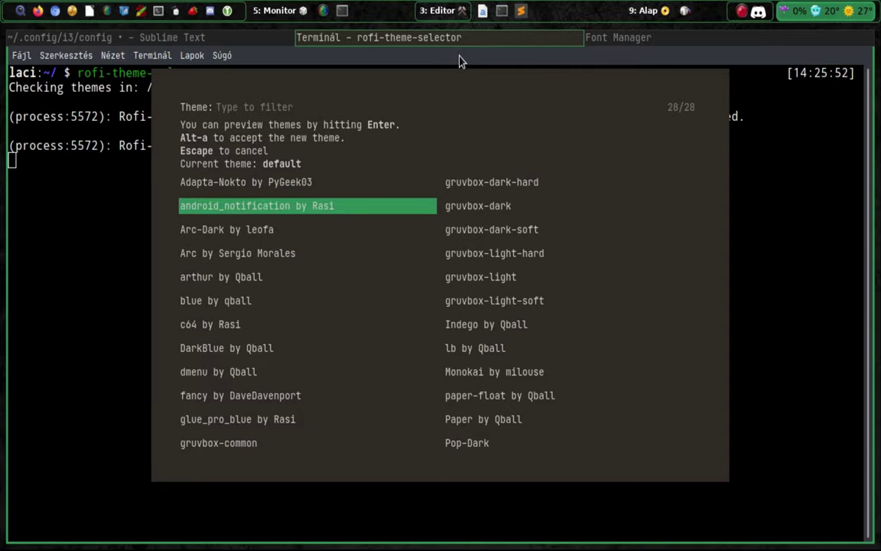
key("Down")
key("Down")
key("Down")
key("Down")
key("Down")
key("Down")
key("Down")
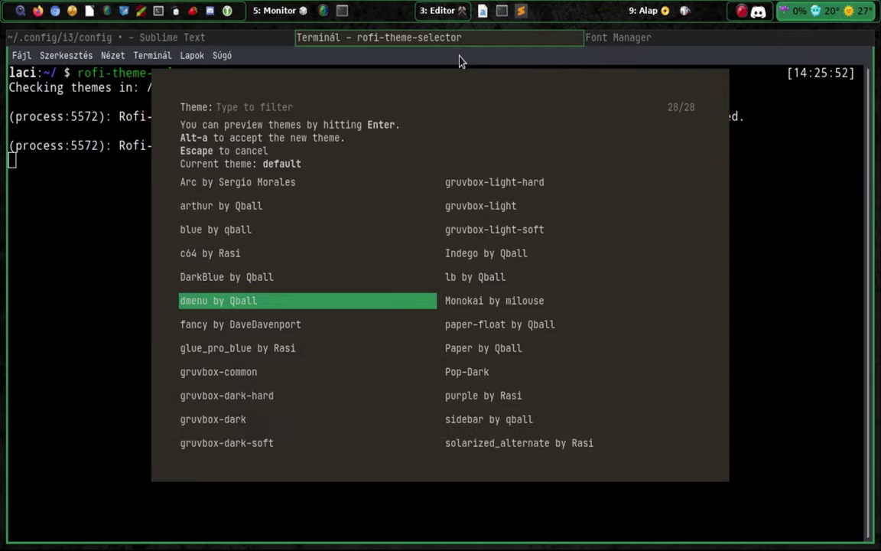
key("Return")
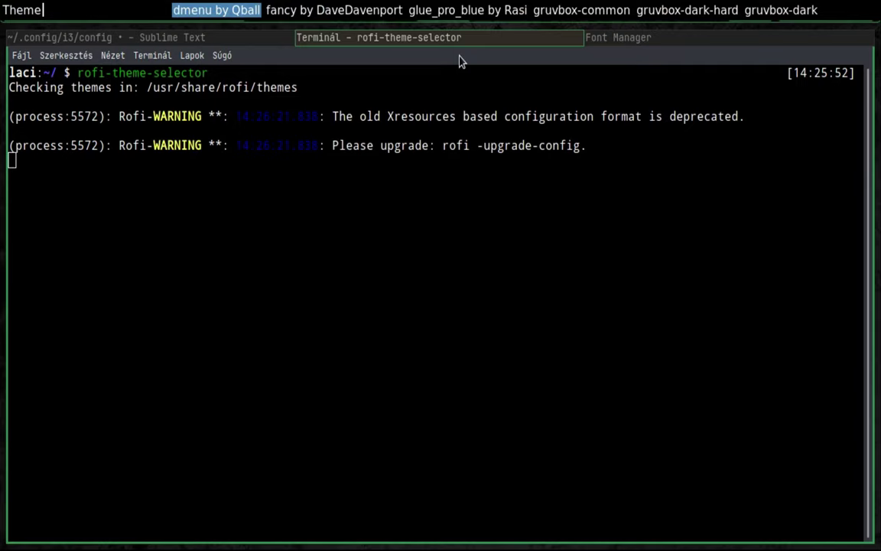
key("Escape")
Run rofi-theme-selector again and preview the c64 theme.
key("Up")
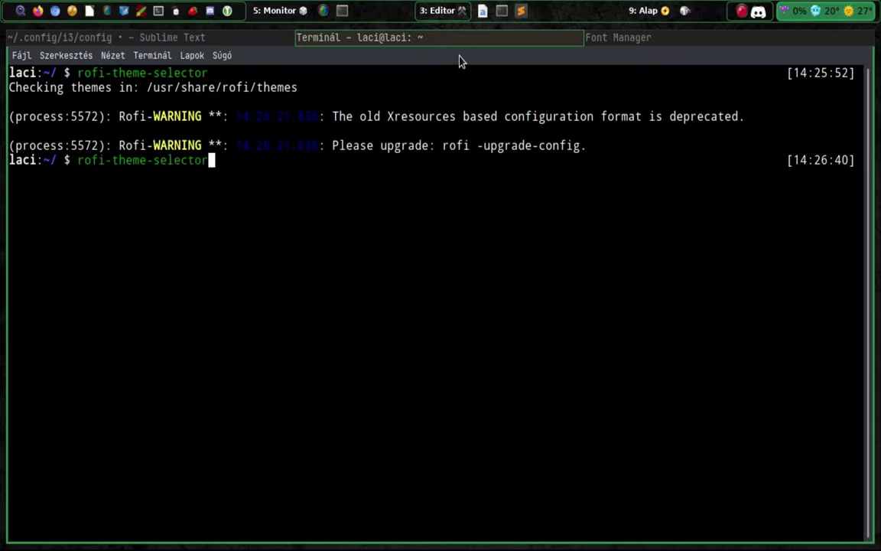
key("Return")
key("Down")
key("Down")
key("Down")
key("Down")
key("Down")
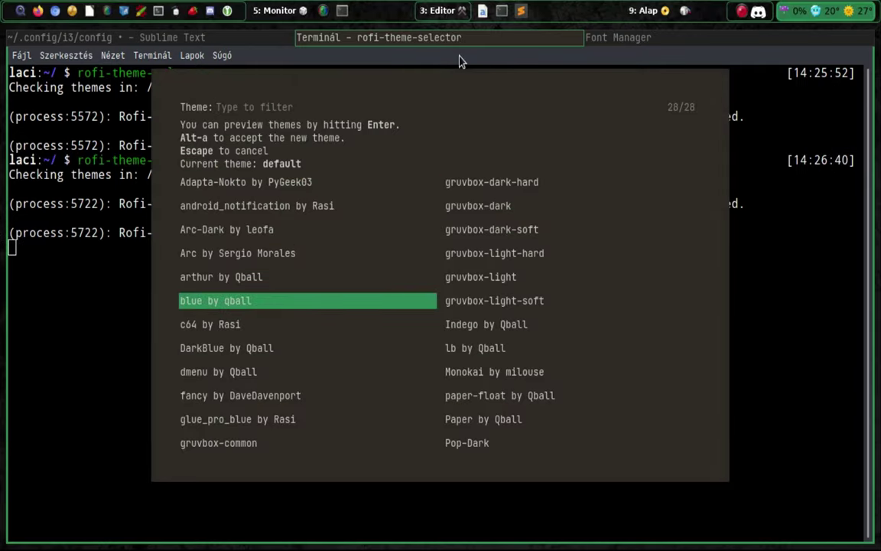
key("Down")
key("Return")
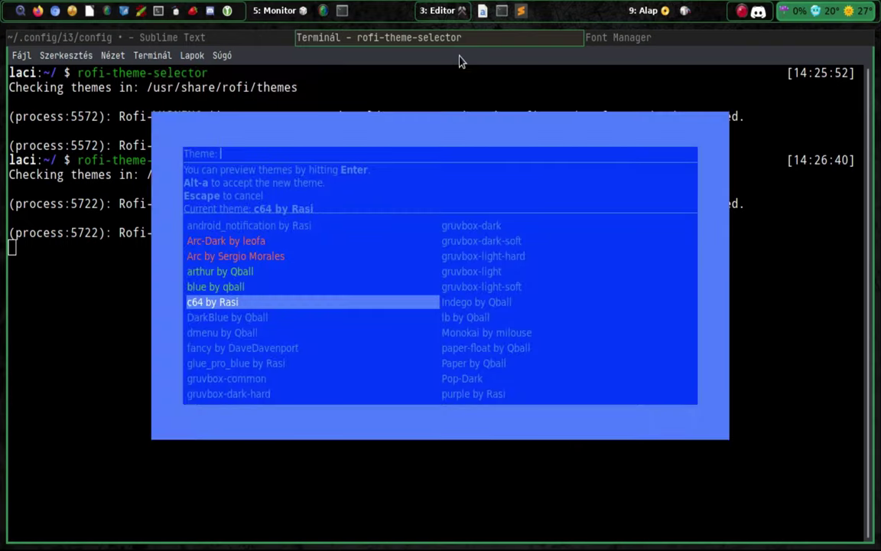
Preview the DarkBlue theme and the dmenu theme in the rofi theme selector.
key("Down")
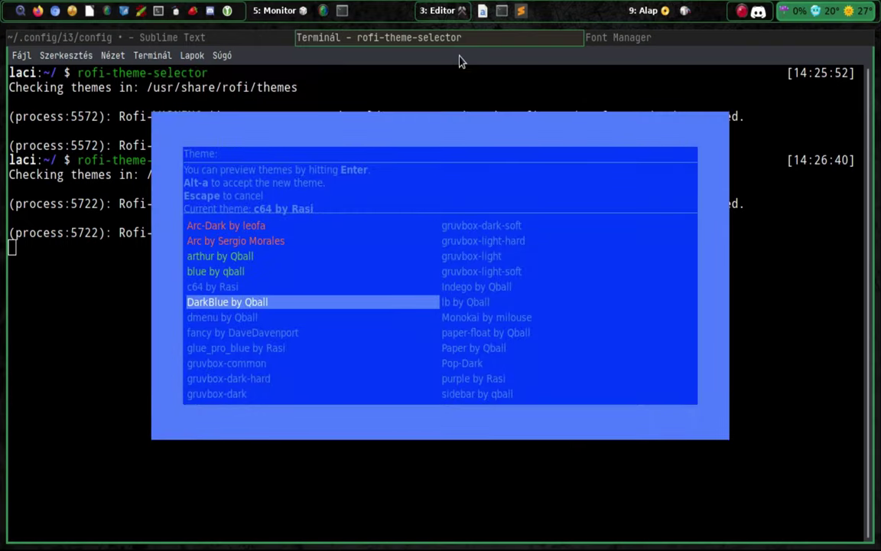
key("Return")
key("Down")
key("Return")
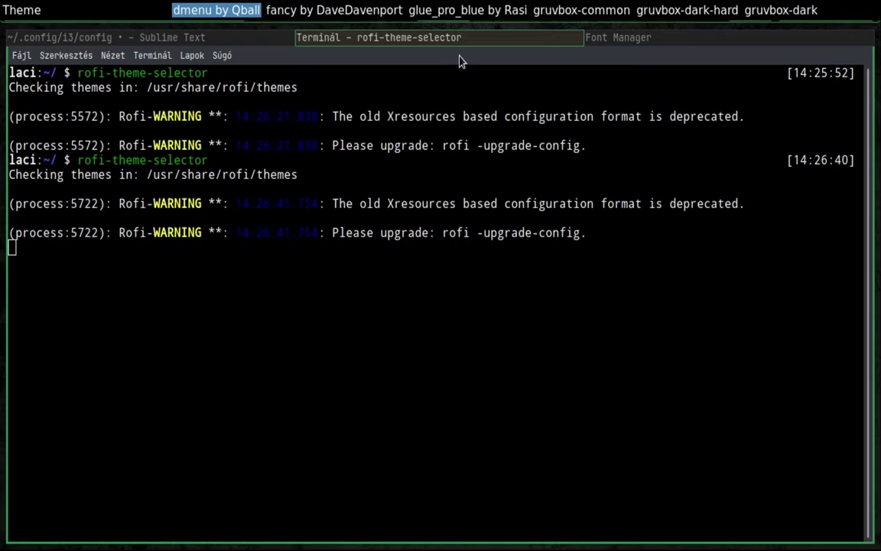
Leave the dmenu theme preview and run rofi-theme-selector again in the terminal.
key("Escape")
key("Return")
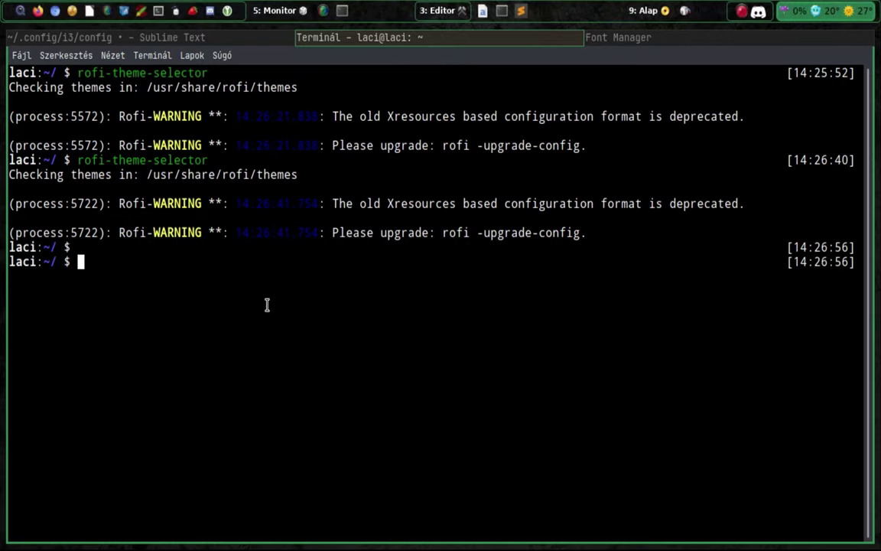
key("Up")
key("Return")
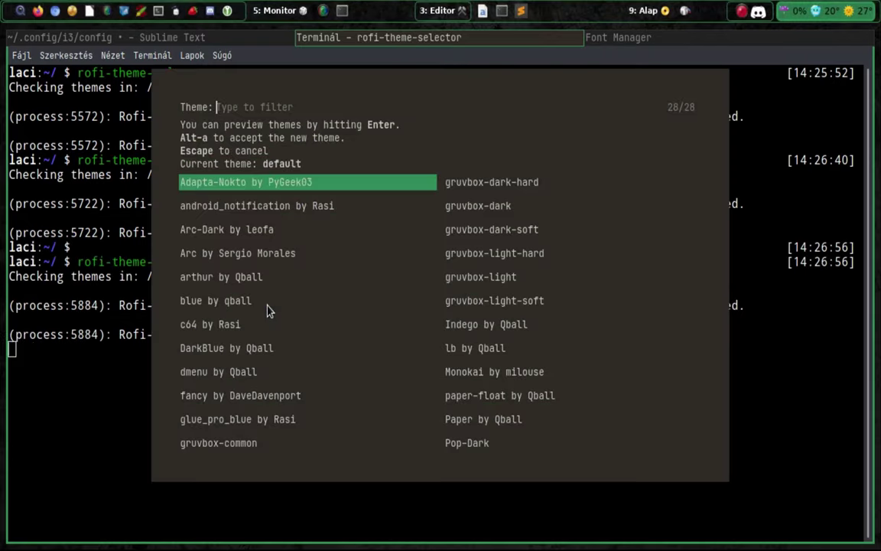
Preview the Indego theme in the rofi theme selector.
key("Down")
key("Down")
key("Down")
key("Down")
key("Down")
key("Down")
key("Down")
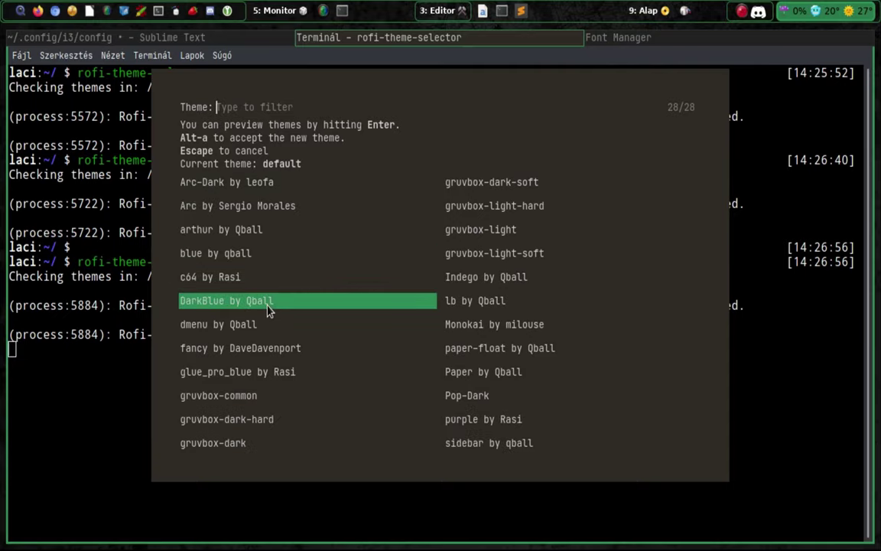
key("Down")
key("Down")
key("Down")
key("Down")
key("Down")
key("Down")
key("Down")
key("Down")
key("Down")
key("Down")
key("Down")
key("Down")
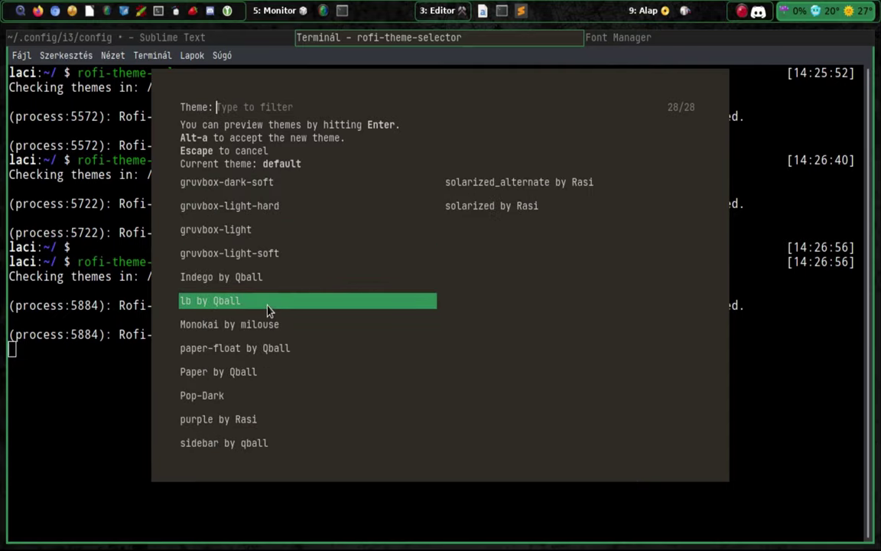
key("Up")
key("Return")
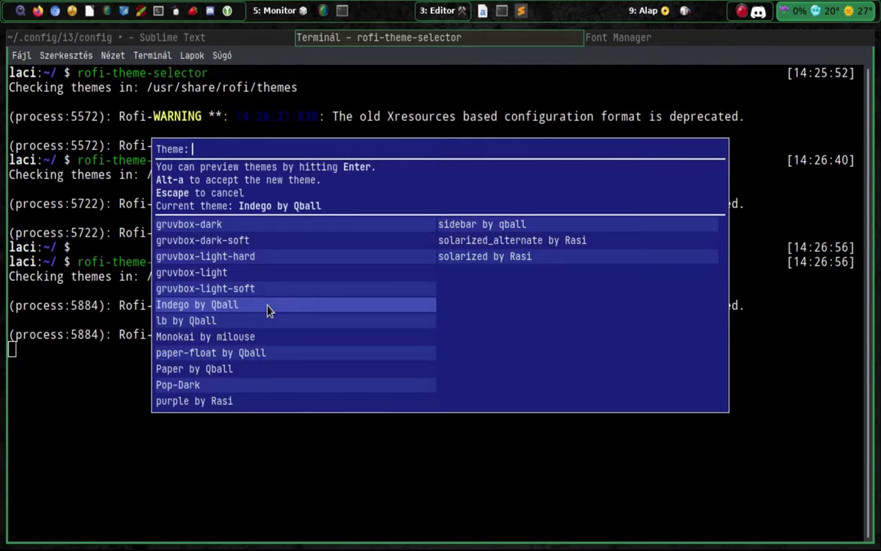
Apply the gruvbox-light-soft rofi theme and check its look in the config file selection menu.
key("Up")
key("Return")
key("Up")
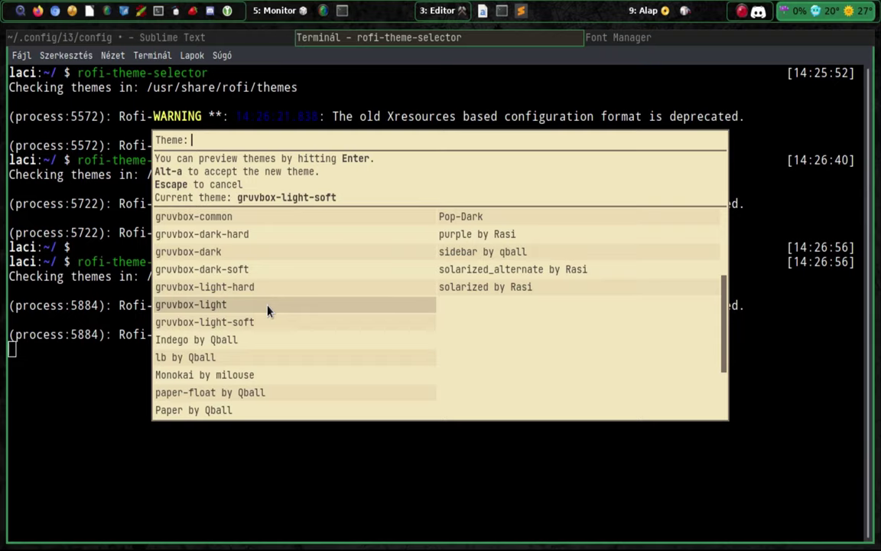
key("Escape")
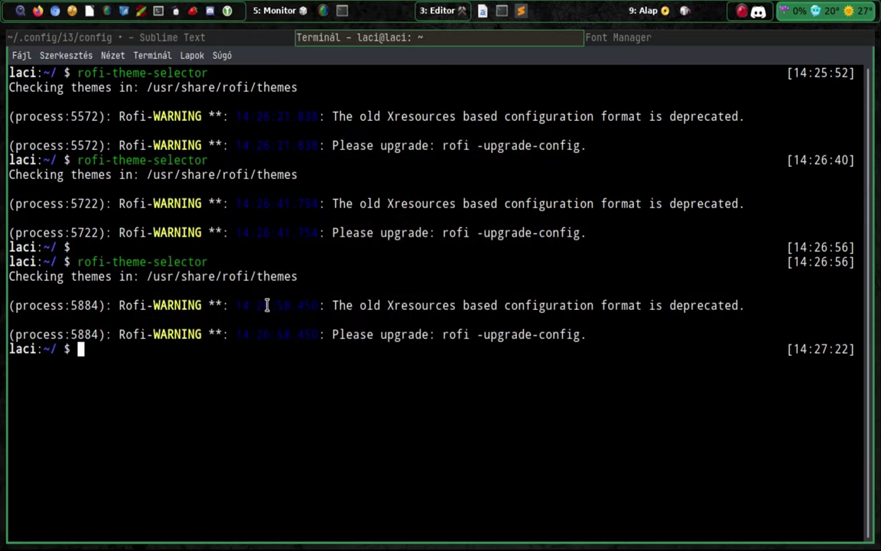
key("super+c")
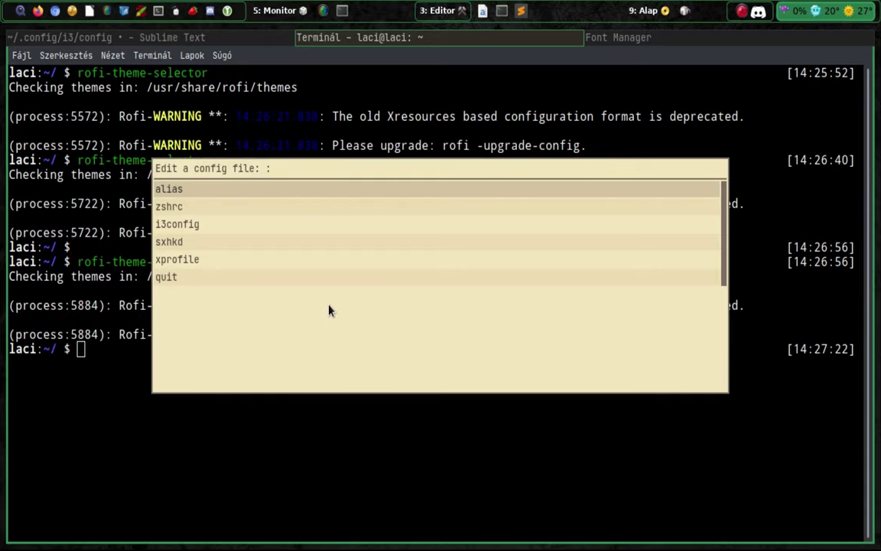
key("Escape")
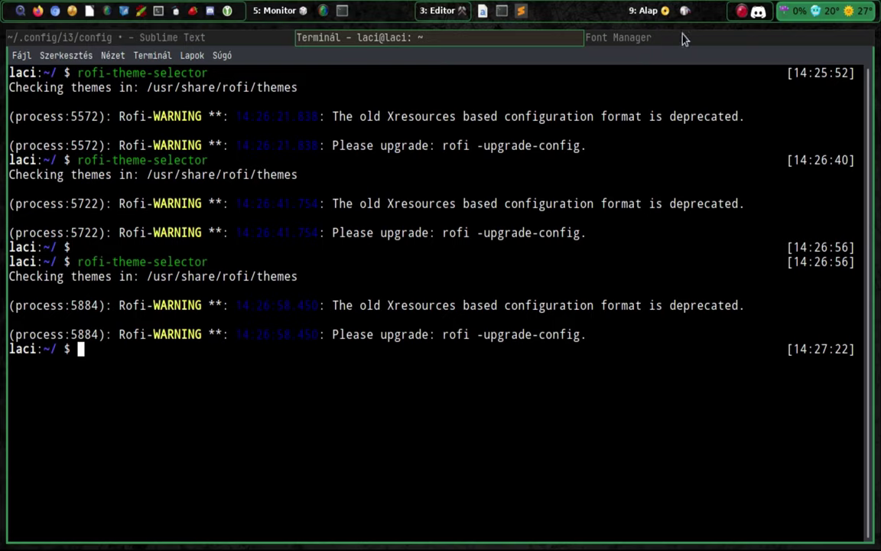
Switch to workspace 9: Alap and reposition the floating clock window over the SimpleScreenRecorder and terminal windows.
left_click(662, 16)
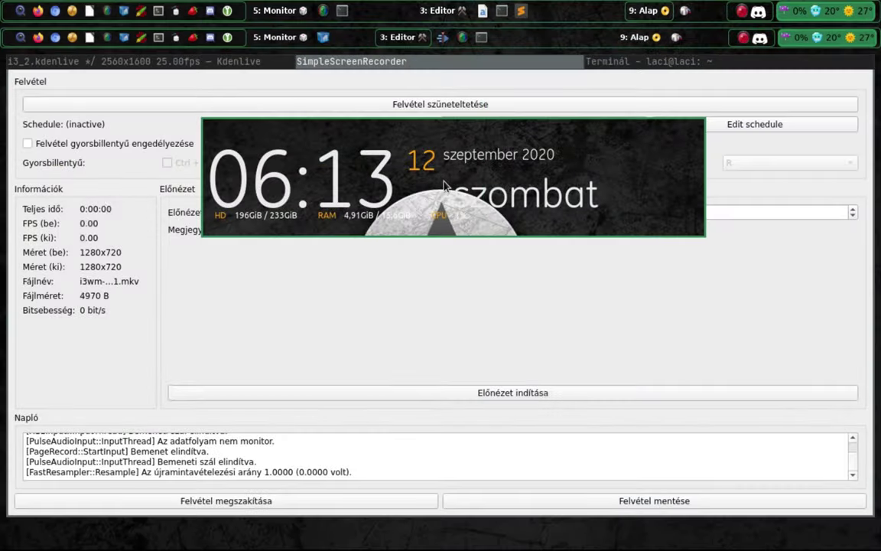
left_click_drag(403, 255, 440, 173)
left_click(616, 64)
left_click_drag(350, 189, 275, 208)
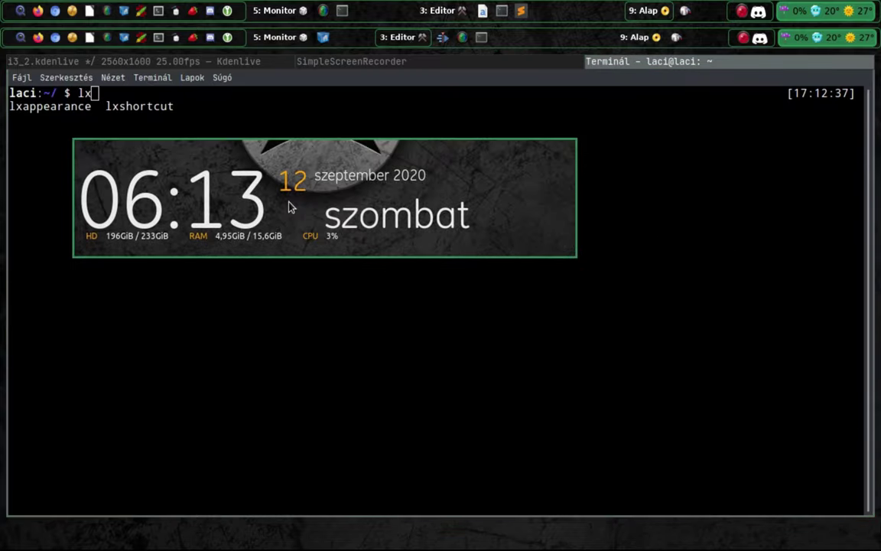
left_click(410, 65)
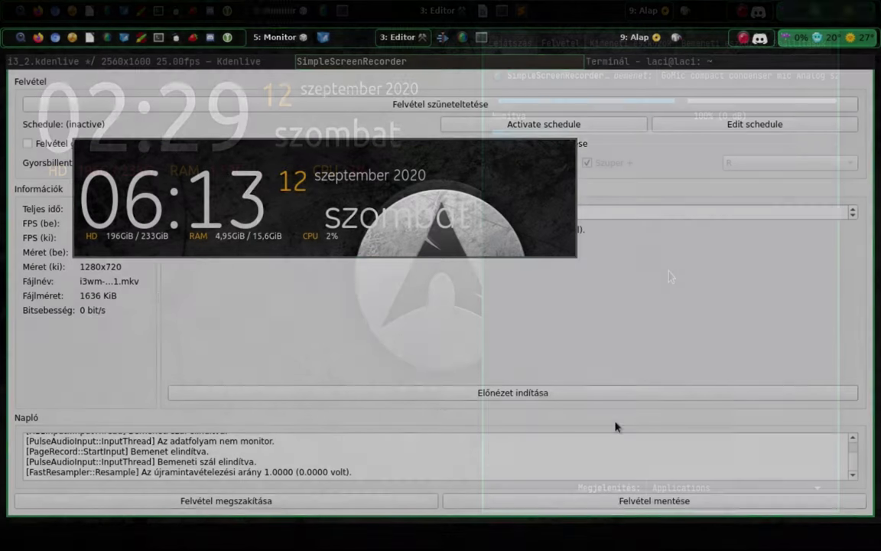
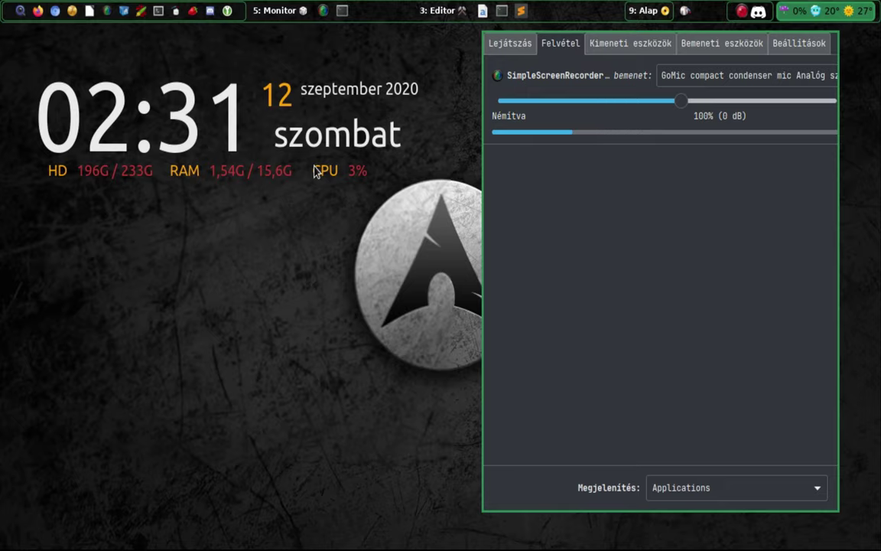
Run tint2conf in a new terminal and open the panel settings of the tint2rc theme from ~/.config/tint2.
key("super+Return")
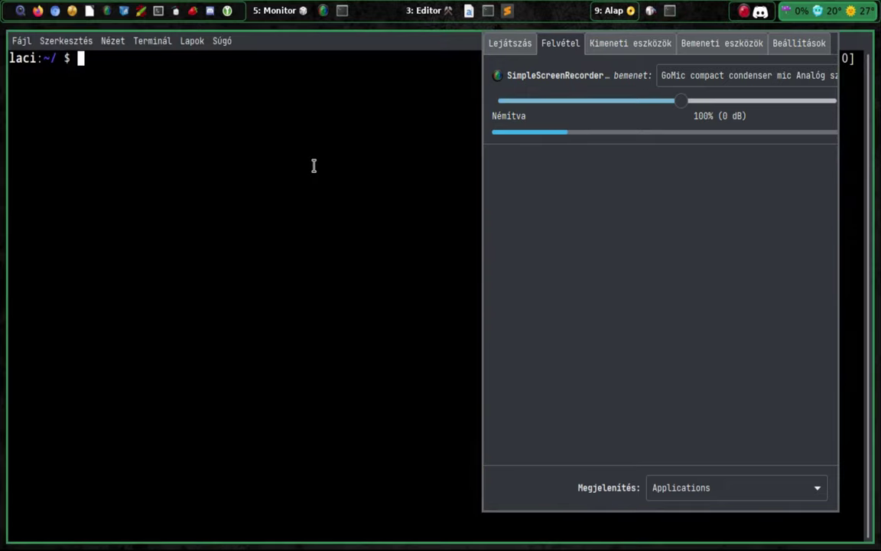
type("tint2")
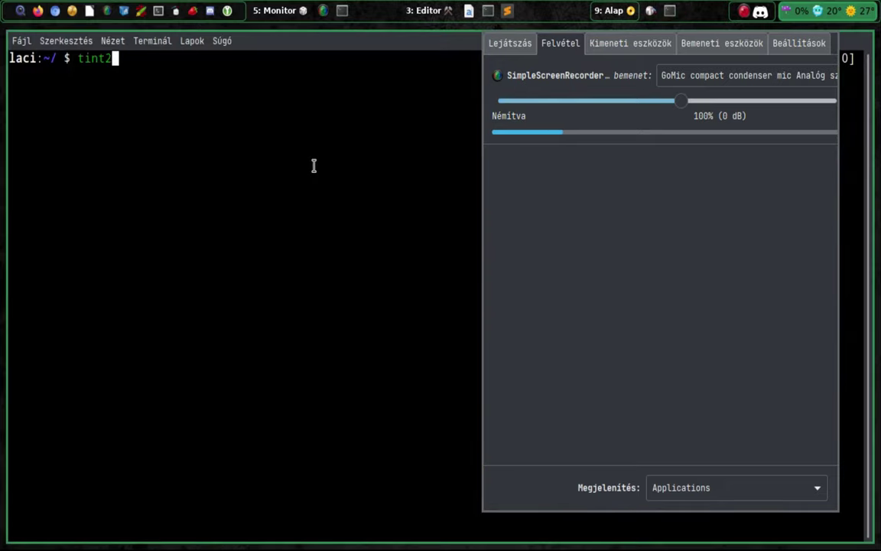
key("Tab")
key("Tab")
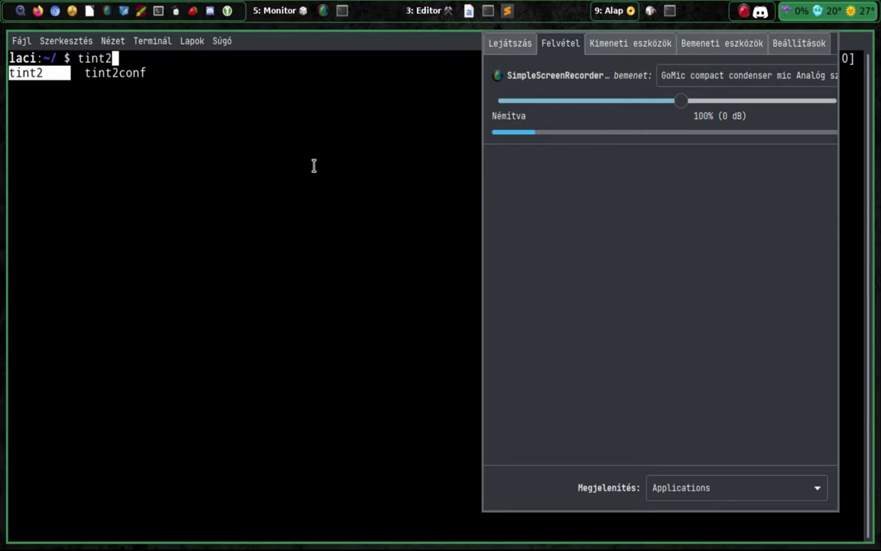
key("Tab")
key("Return")
key("Return")
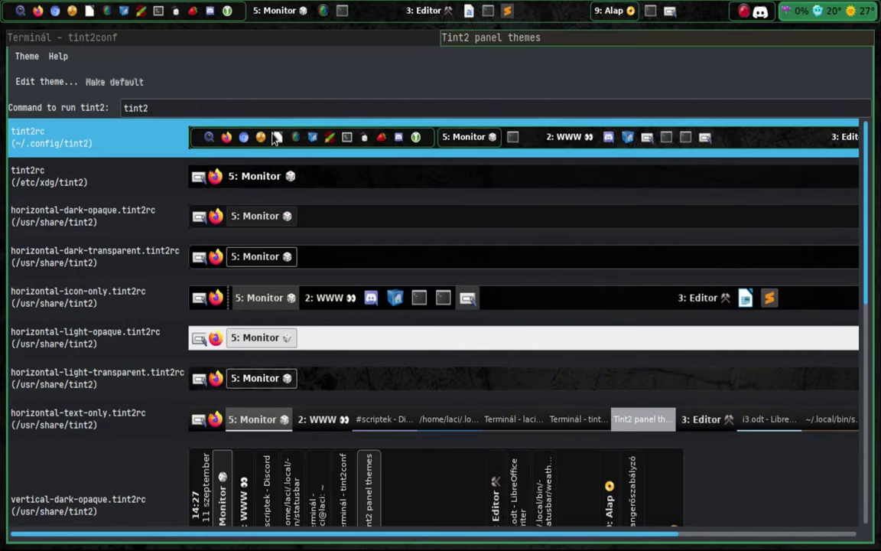
double_click(275, 136)
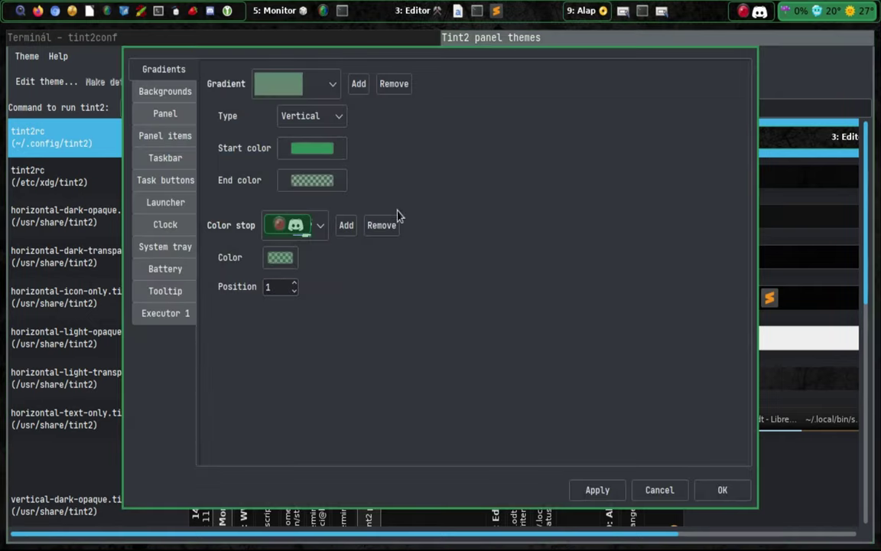
left_click(167, 114)
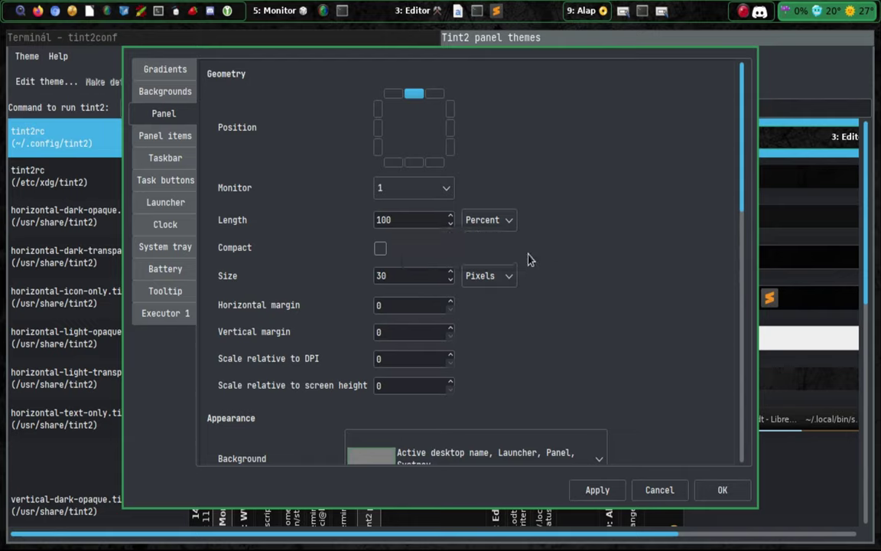
Try a panel length of 80 percent and set the length back to 100 percent, applying each value.
left_click(410, 218)
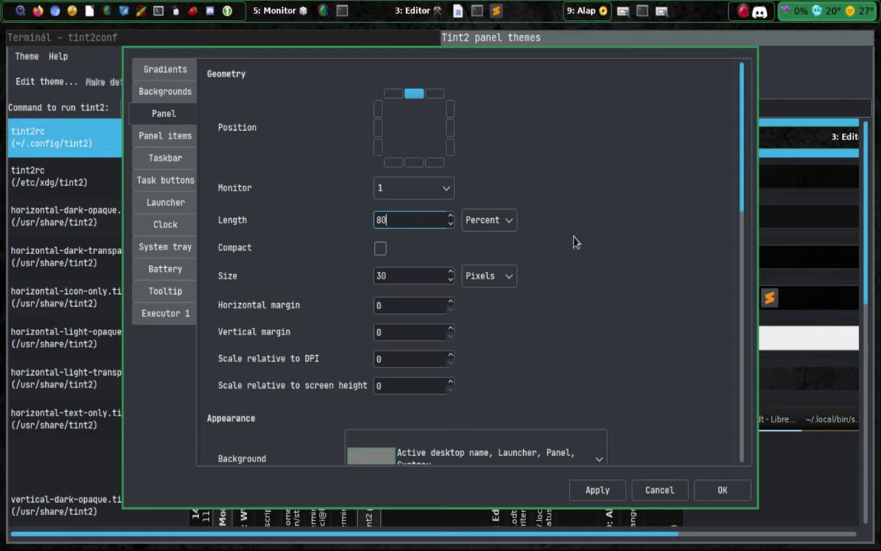
left_click(600, 490)
left_click(798, 306)
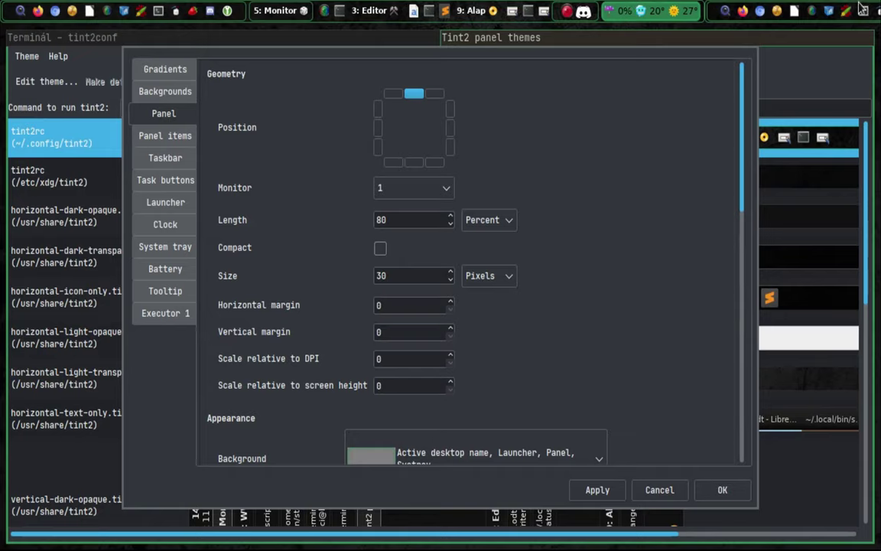
double_click(389, 220)
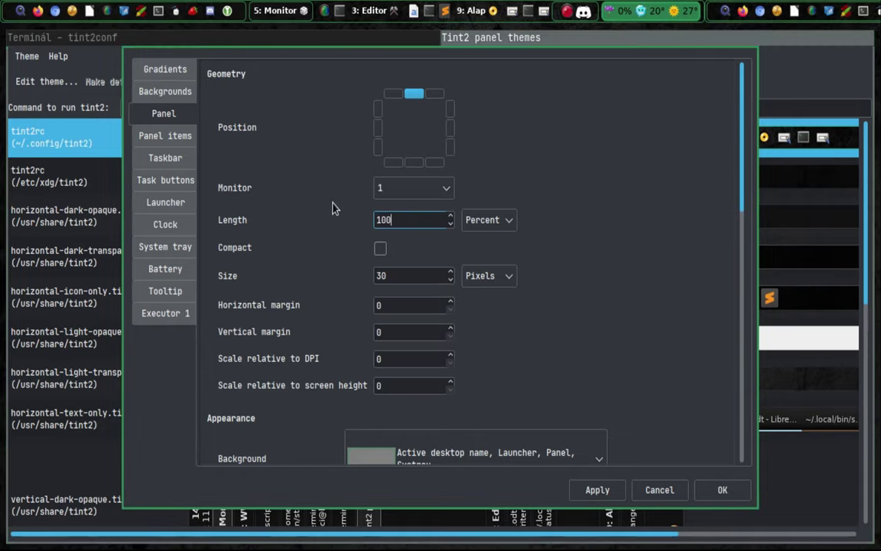
left_click(600, 488)
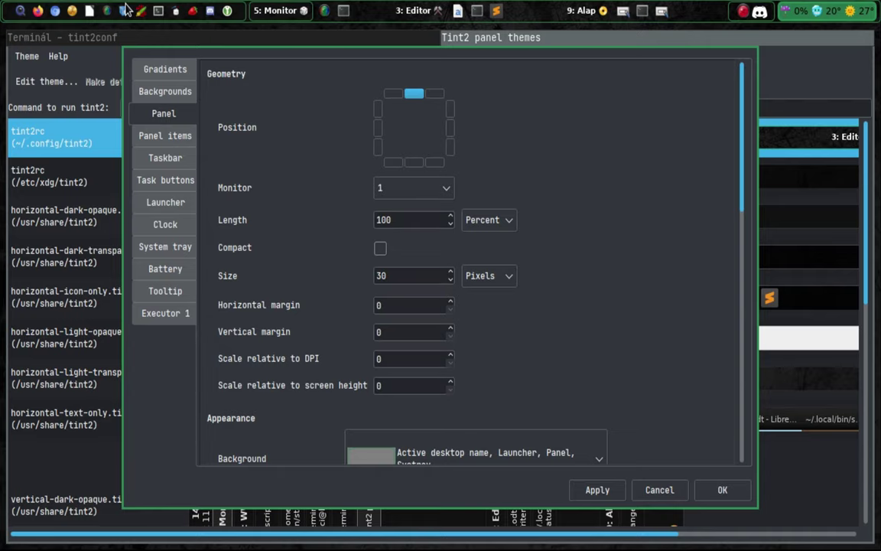
View the rofi application launcher and the tint2 theme's panel items, closing both without changes.
key("super+d")
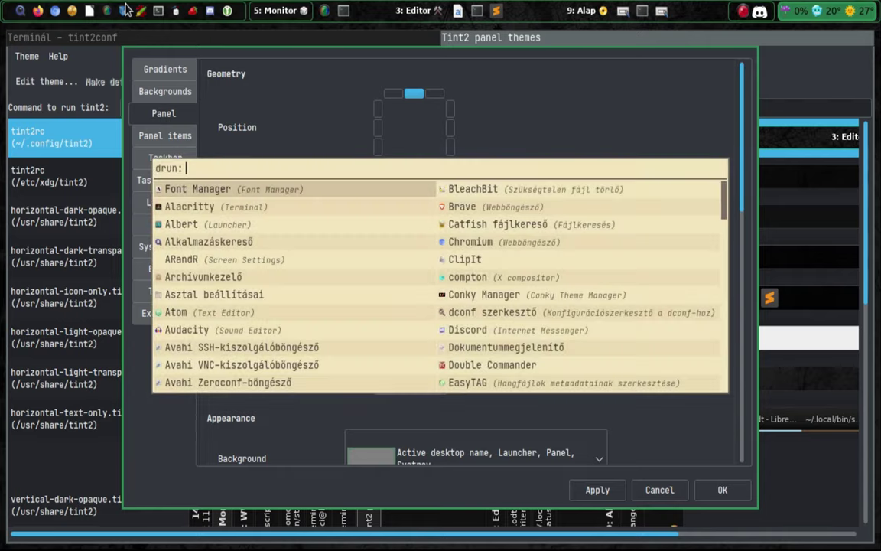
key("Escape")
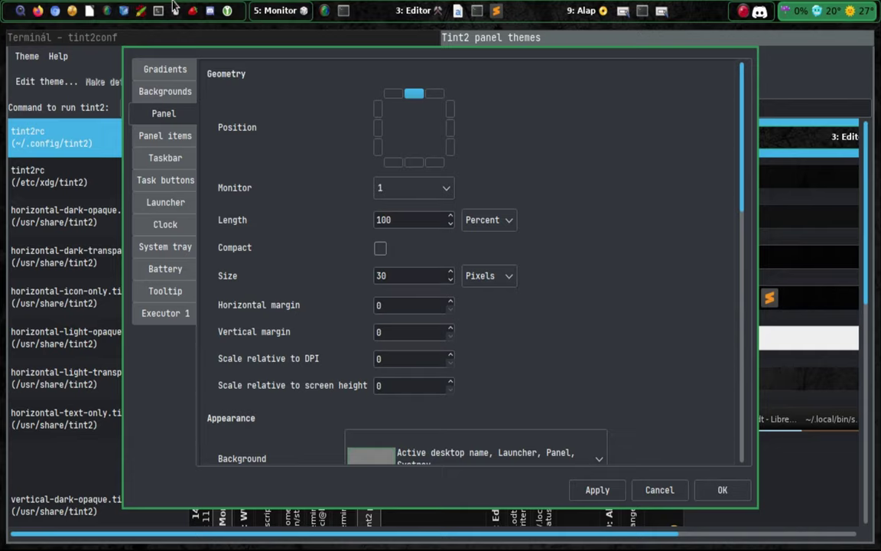
left_click(162, 136)
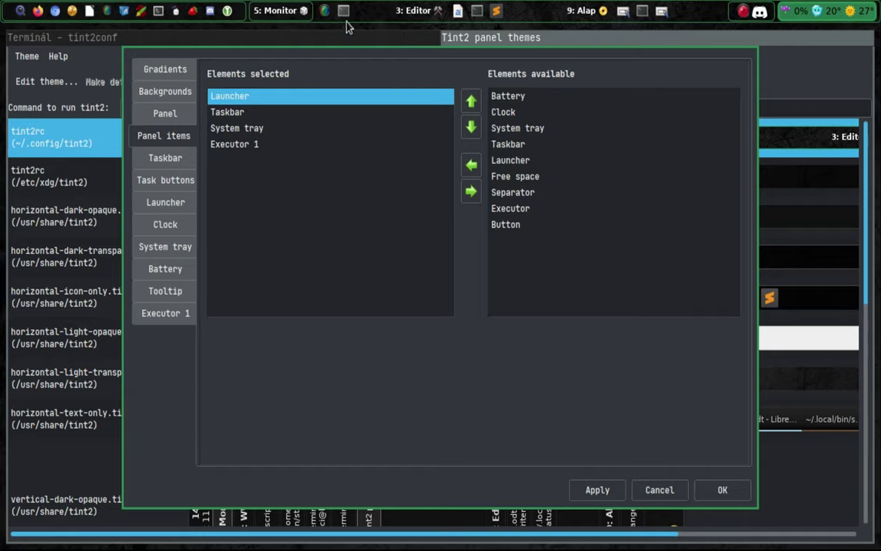
key("Escape")
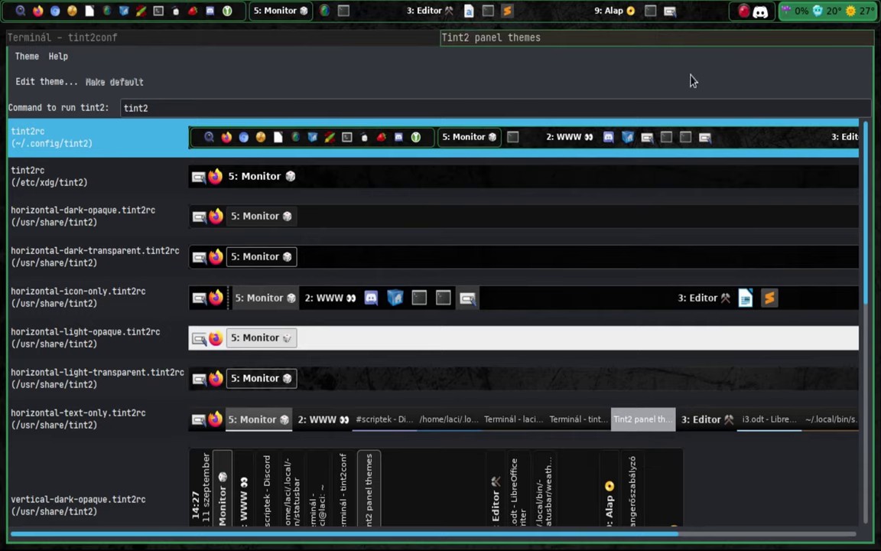
Move the Sublime Text window from workspace 3: Editor to workspace 9: Alap and return to the Tint2 panel themes window.
left_click(506, 12)
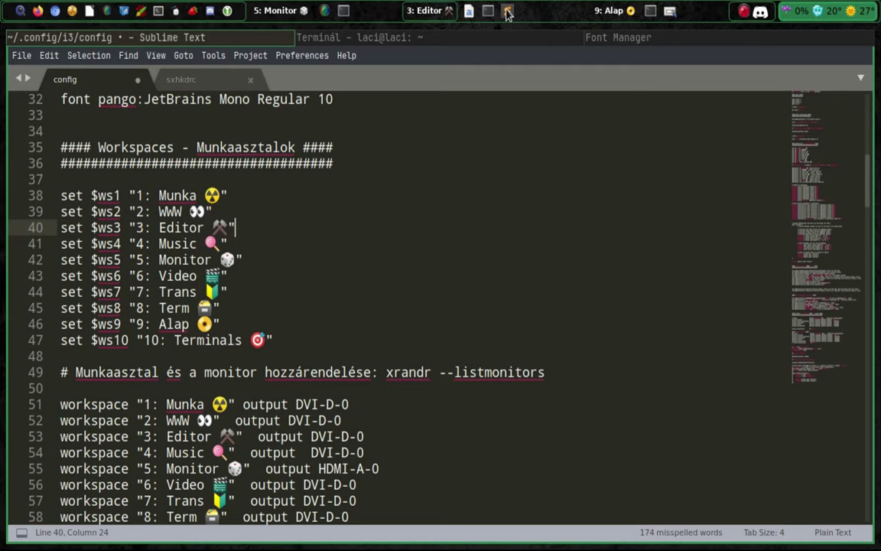
left_click_drag(507, 13, 612, 20)
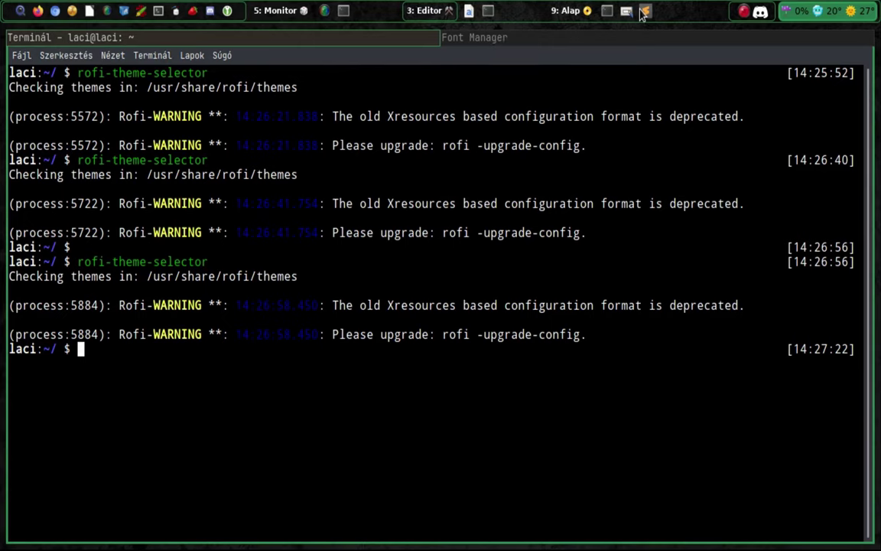
left_click(526, 10)
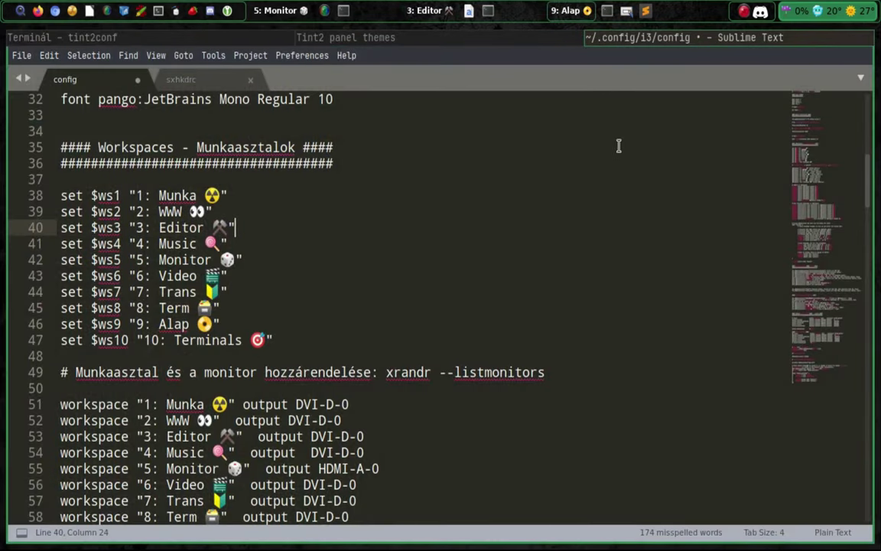
left_click(432, 44)
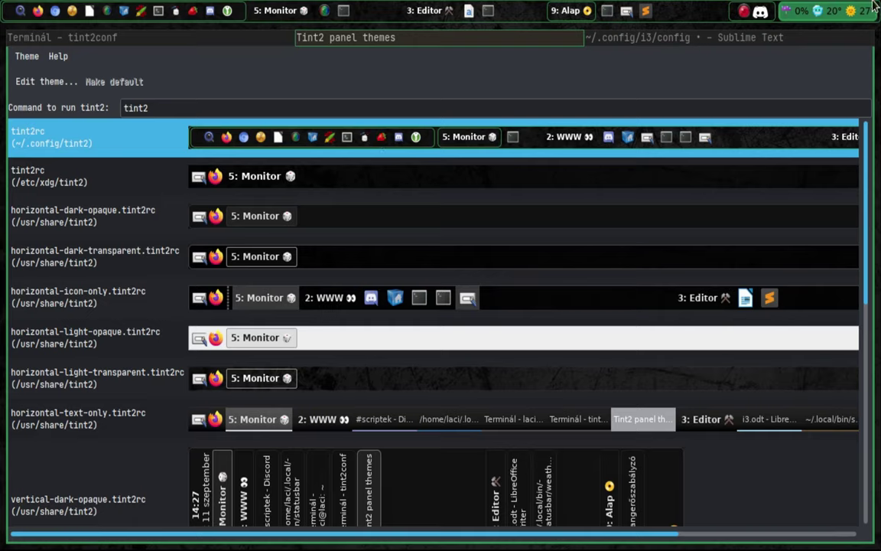
Open the tint2rc theme for editing and examine its panel items and the Executor 1 command and appearance settings.
double_click(389, 139)
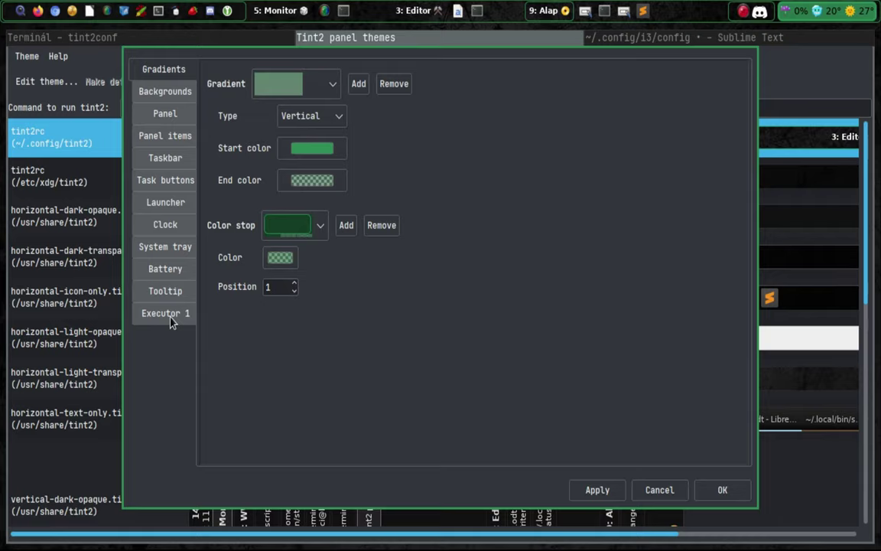
left_click(181, 142)
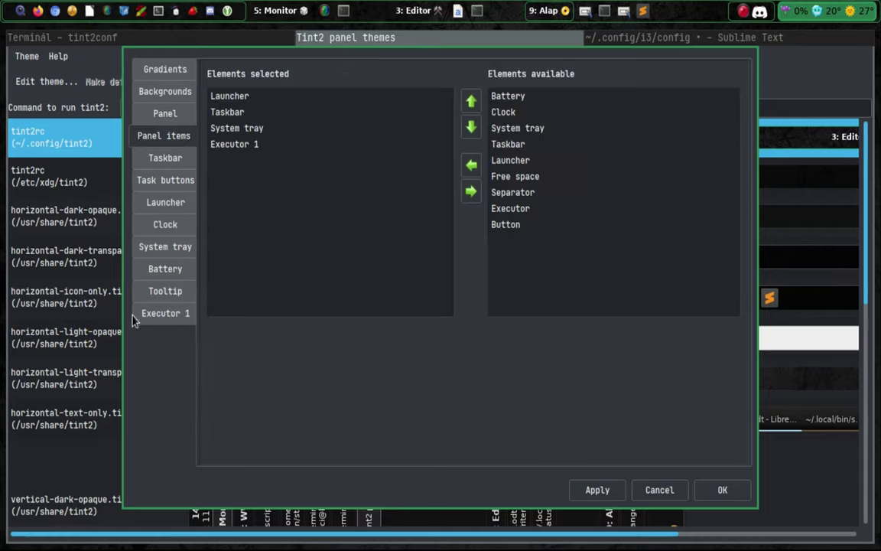
left_click(162, 321)
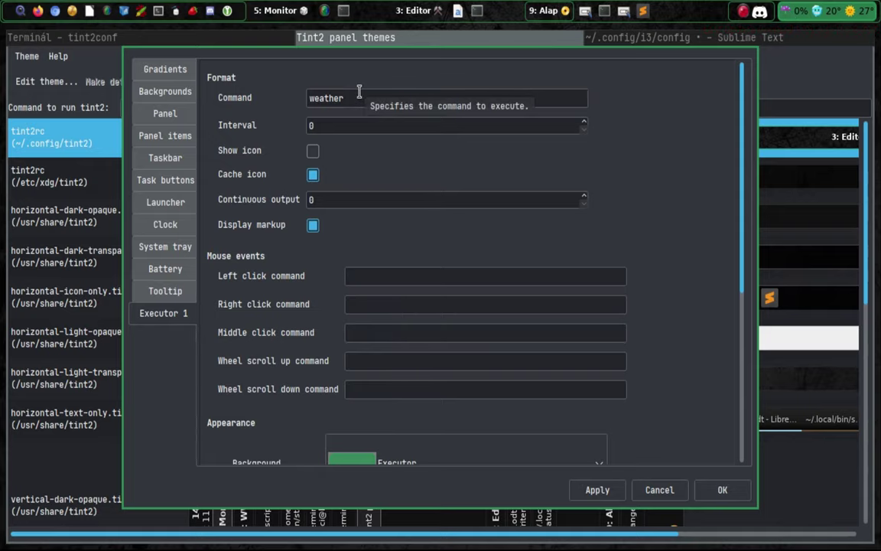
scroll(456, 255, "down", 5)
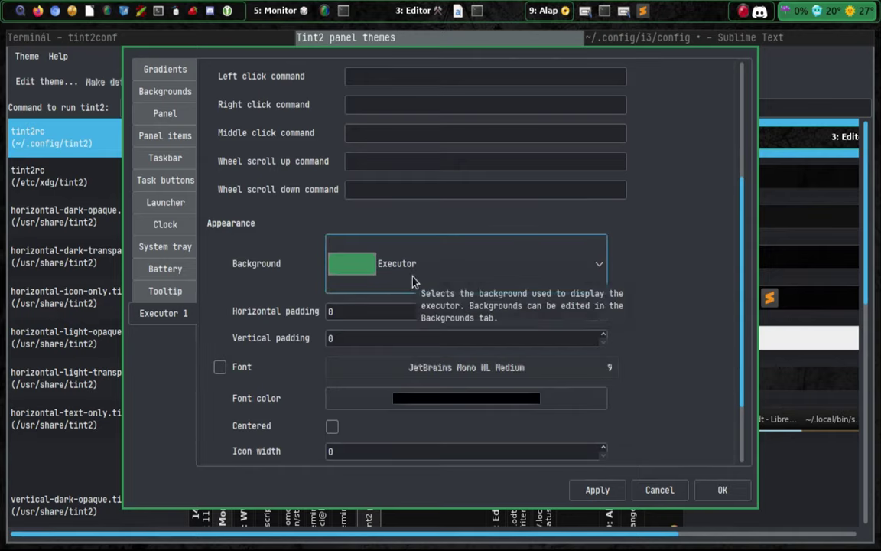
Examine the Executor 1 output options and mouse event commands, and close the tint2 theme editor without changes.
scroll(438, 233, "up", 4)
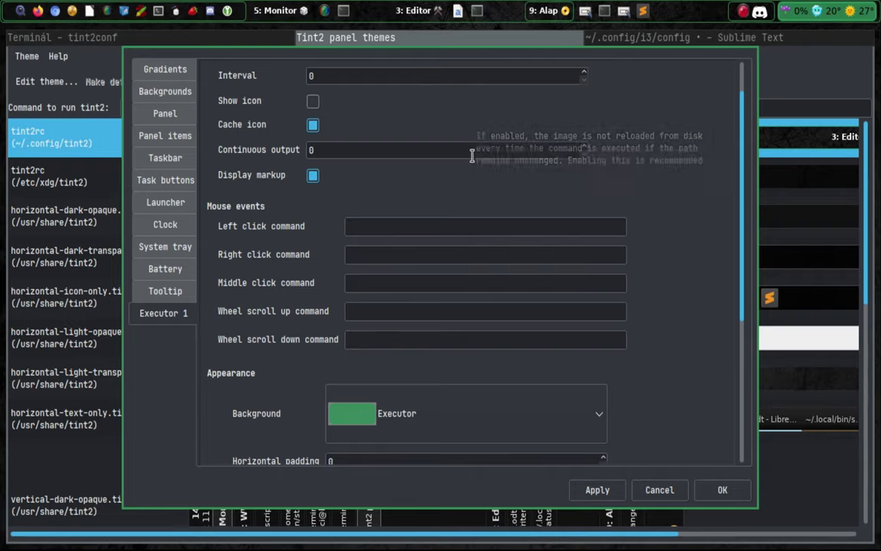
mouse_move(474, 153)
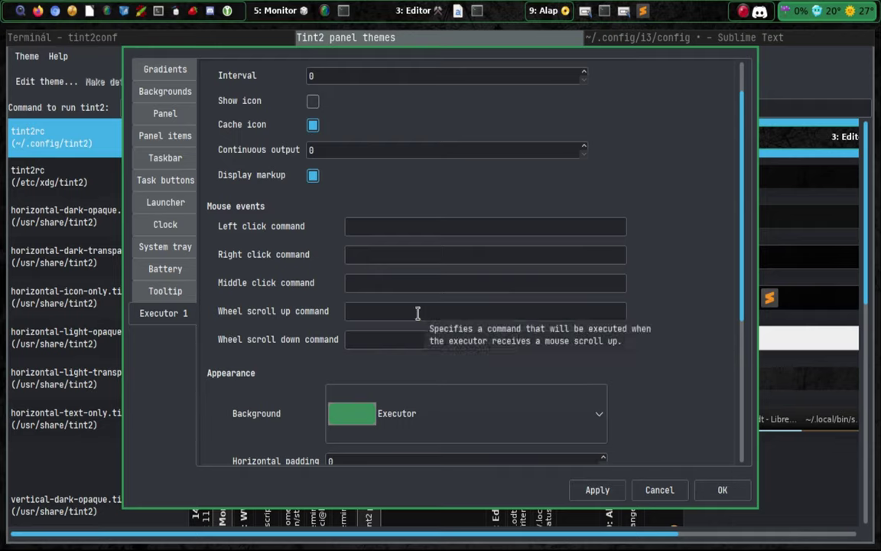
left_click(405, 284)
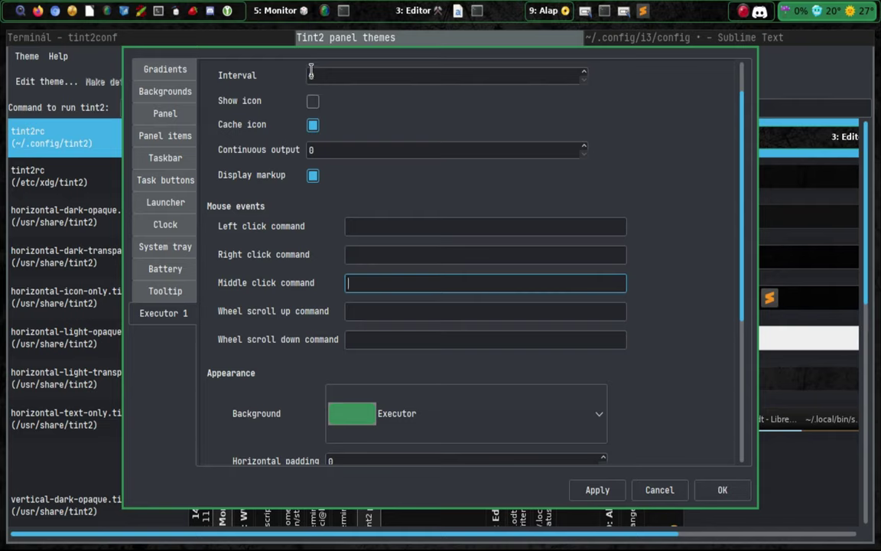
mouse_move(310, 73)
key("Escape")
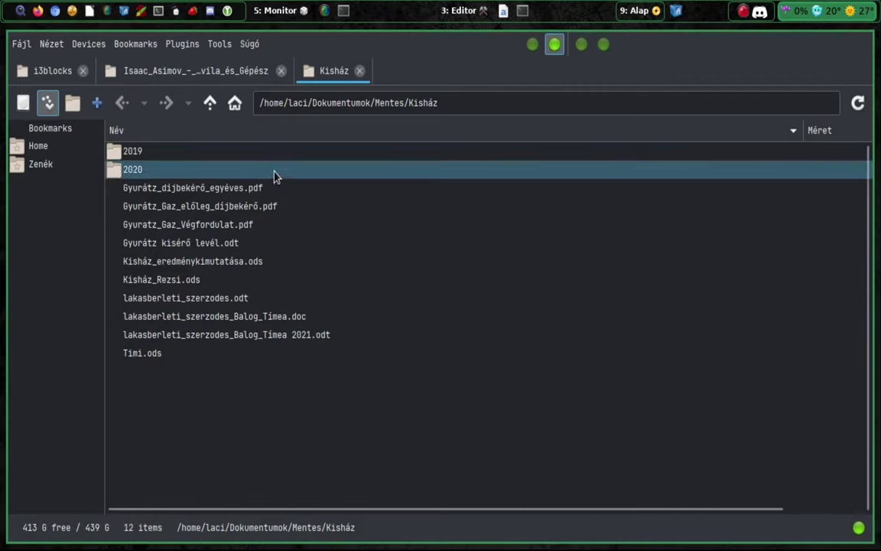
Open the .local/bin/cmds folder inside the home folder in the file manager.
left_click(38, 148)
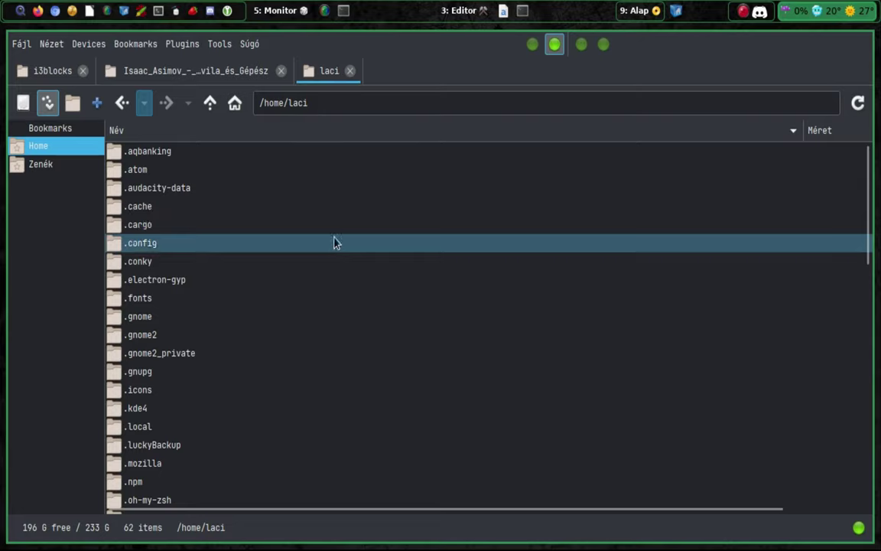
scroll(348, 257, "down", 5)
scroll(353, 268, "down", 6)
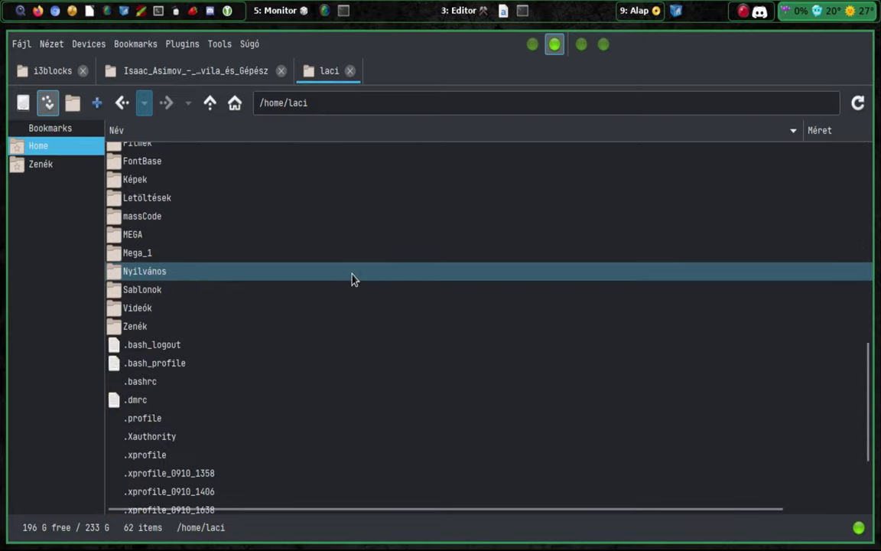
scroll(340, 266, "up", 3)
scroll(339, 265, "up", 6)
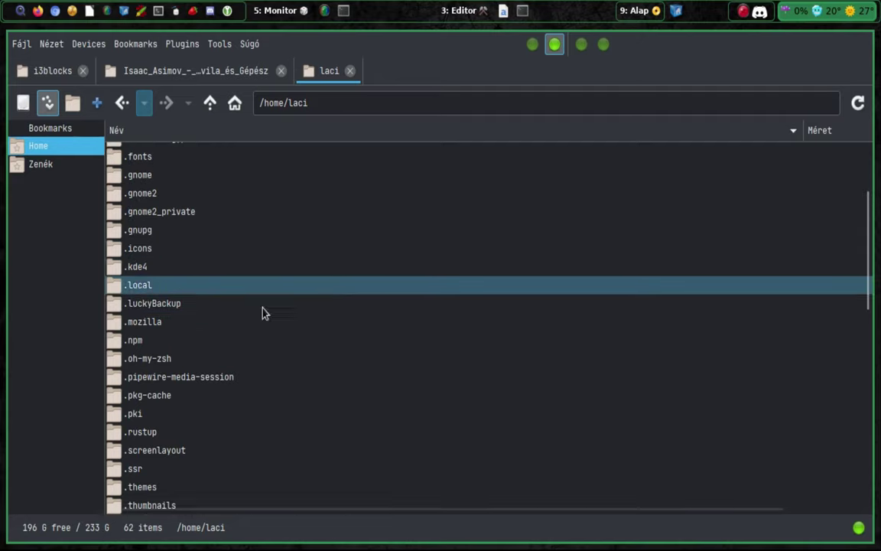
double_click(126, 286)
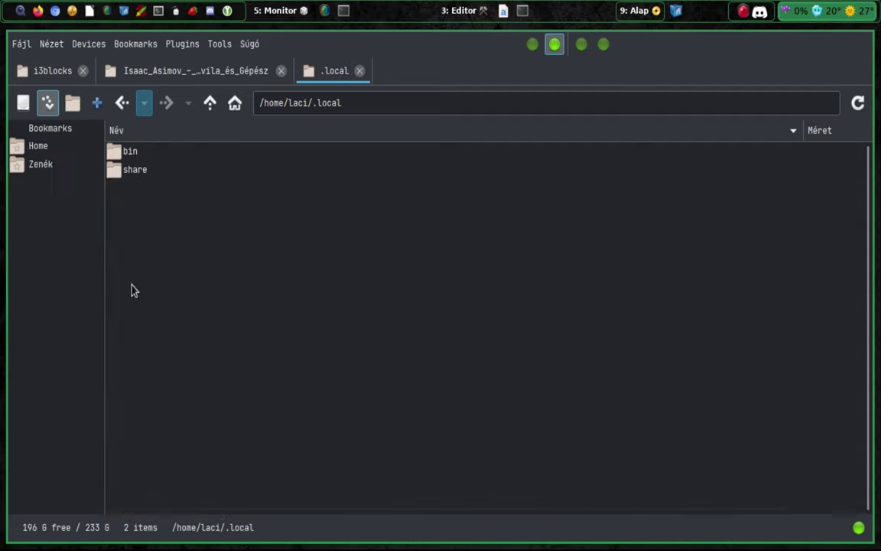
double_click(133, 151)
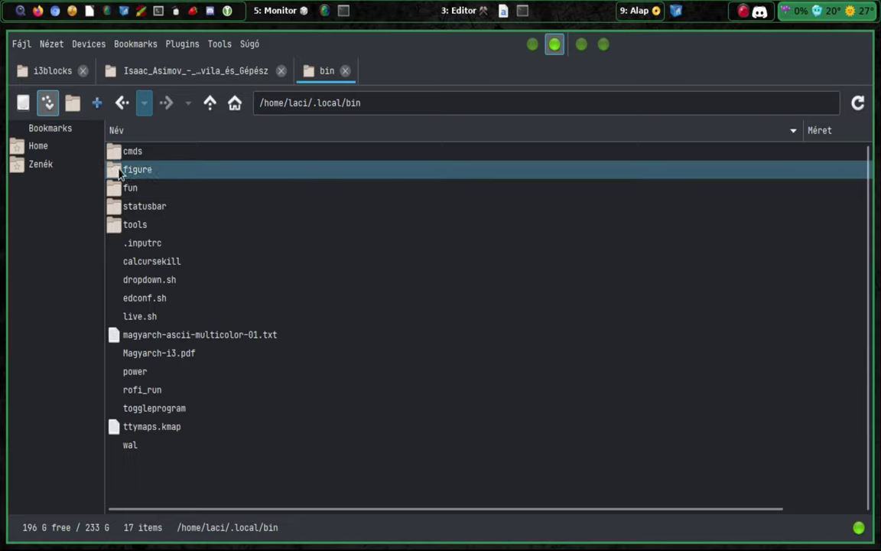
double_click(145, 152)
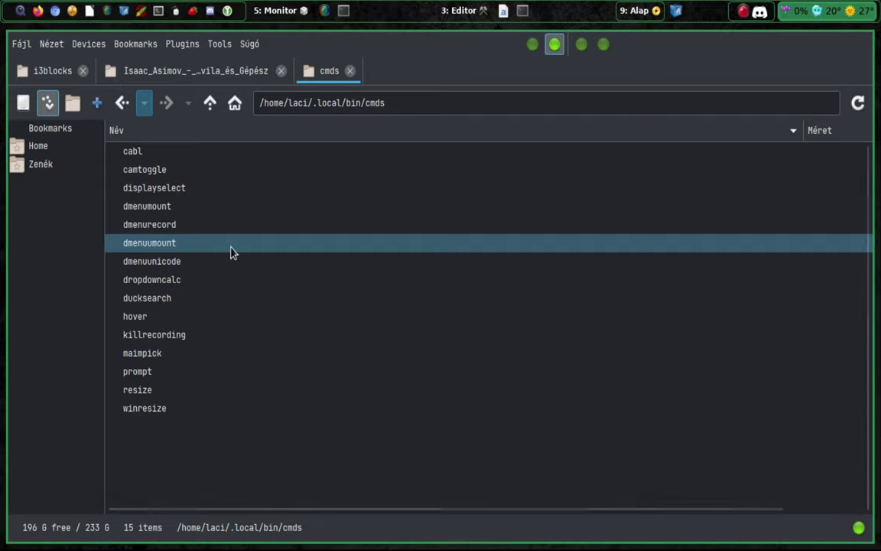
Open a terminal in the cmds folder and run the ./dmenuumount script.
key("F4")
type("./")
key("Tab")
key("Tab")
key("Tab")
key("Tab")
key("Tab")
key("Tab")
key("Tab")
key("Tab")
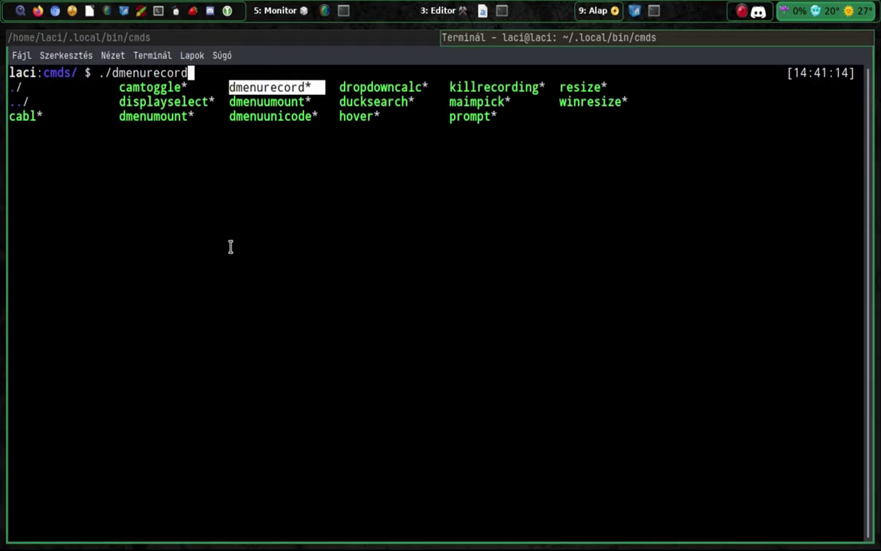
key("Tab")
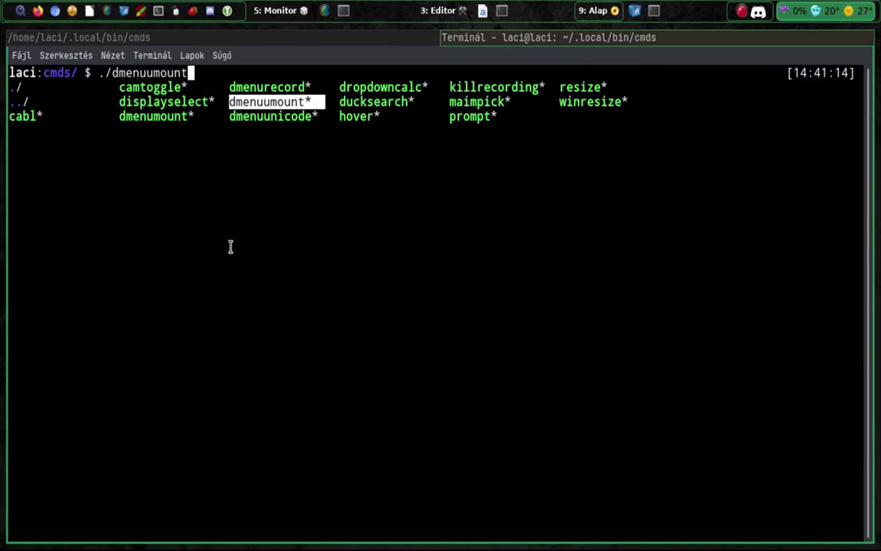
key("Return")
key("Return")
Look through the drives offered for unmounting and dismiss the drive prompt.
scroll(471, 8, "down", 4)
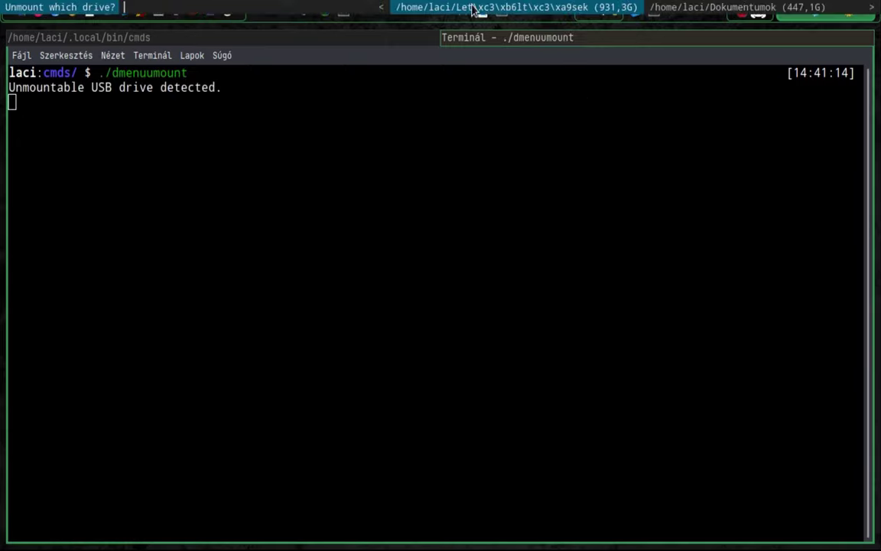
scroll(472, 8, "up", 1)
scroll(471, 8, "down", 1)
scroll(471, 8, "up", 1)
scroll(472, 7, "down", 1)
scroll(471, 7, "up", 1)
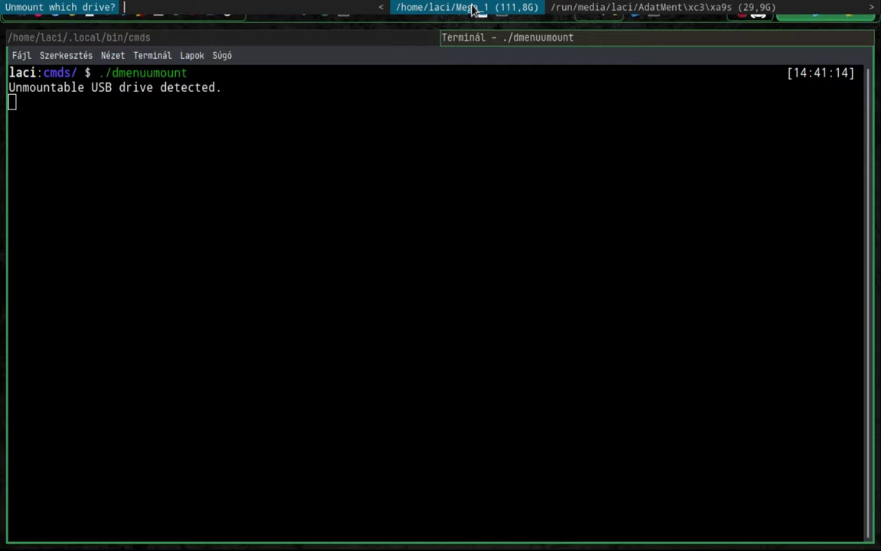
left_click(472, 8)
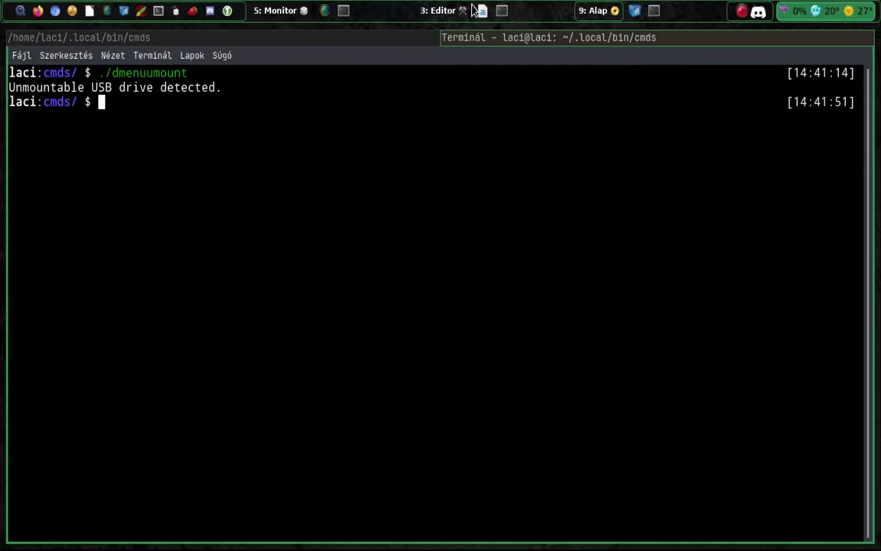
Recall the last command, cut it back to ./ and list the scripts available in the cmds folder.
key("Up")
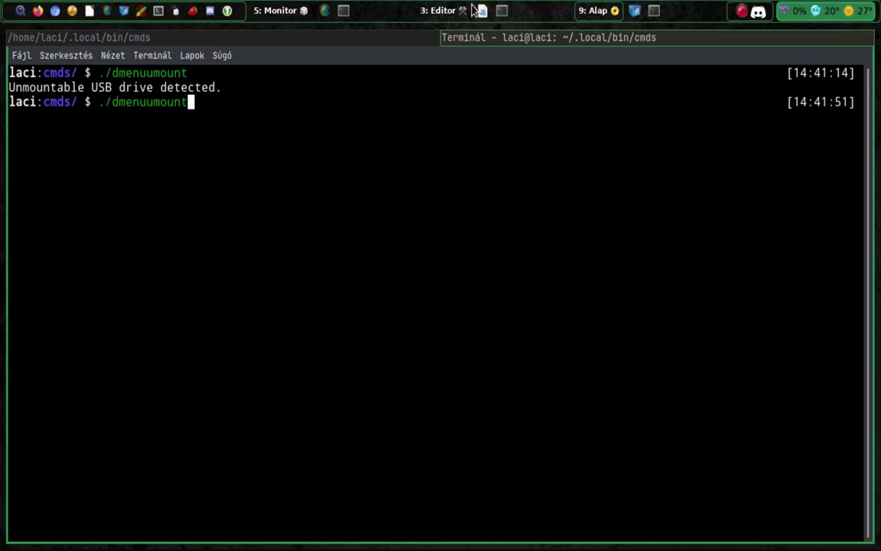
key("Up")
key("Down")
key("BackSpace")
key("BackSpace")
key("BackSpace")
key("BackSpace")
key("BackSpace")
key("BackSpace")
key("BackSpace")
key("BackSpace")
key("BackSpace")
key("BackSpace")
key("BackSpace")
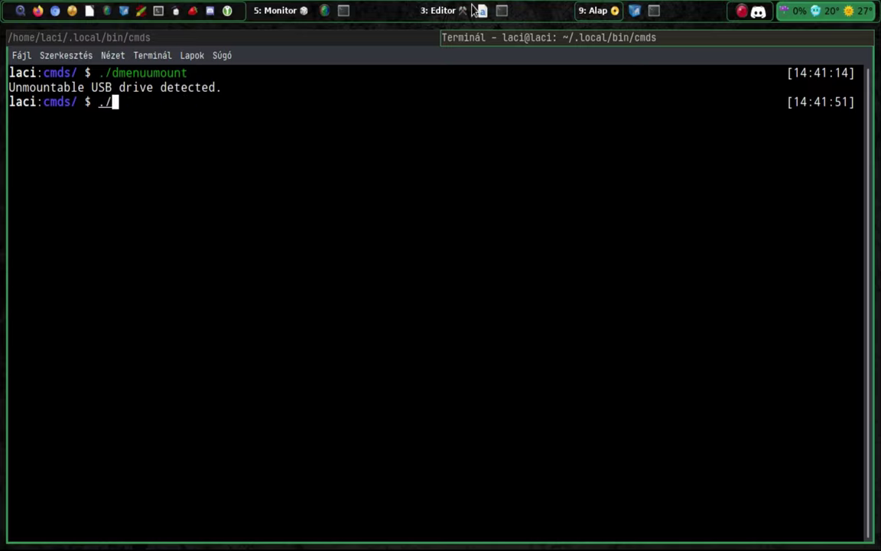
key("Tab")
key("Tab")
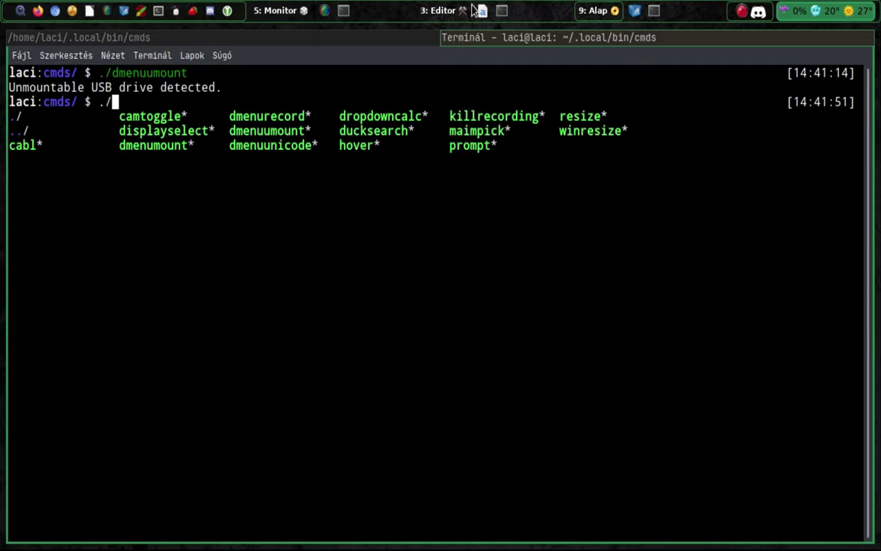